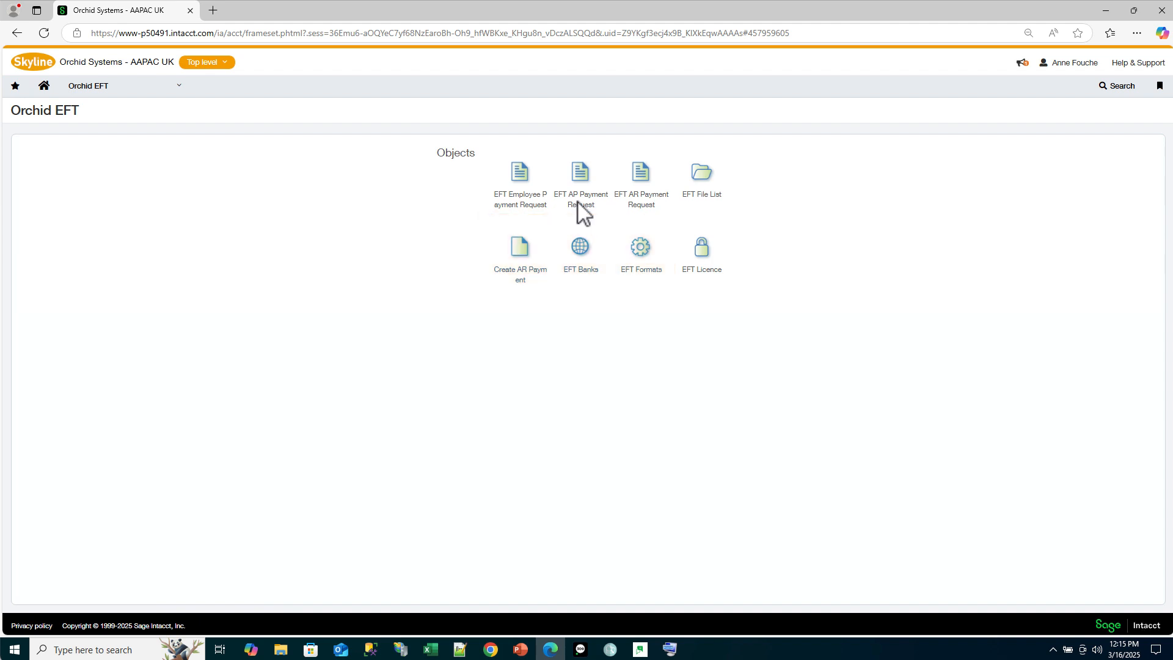
Open the EFT AP Payment Request list and review its advanced filter conditions
left_click(577, 201)
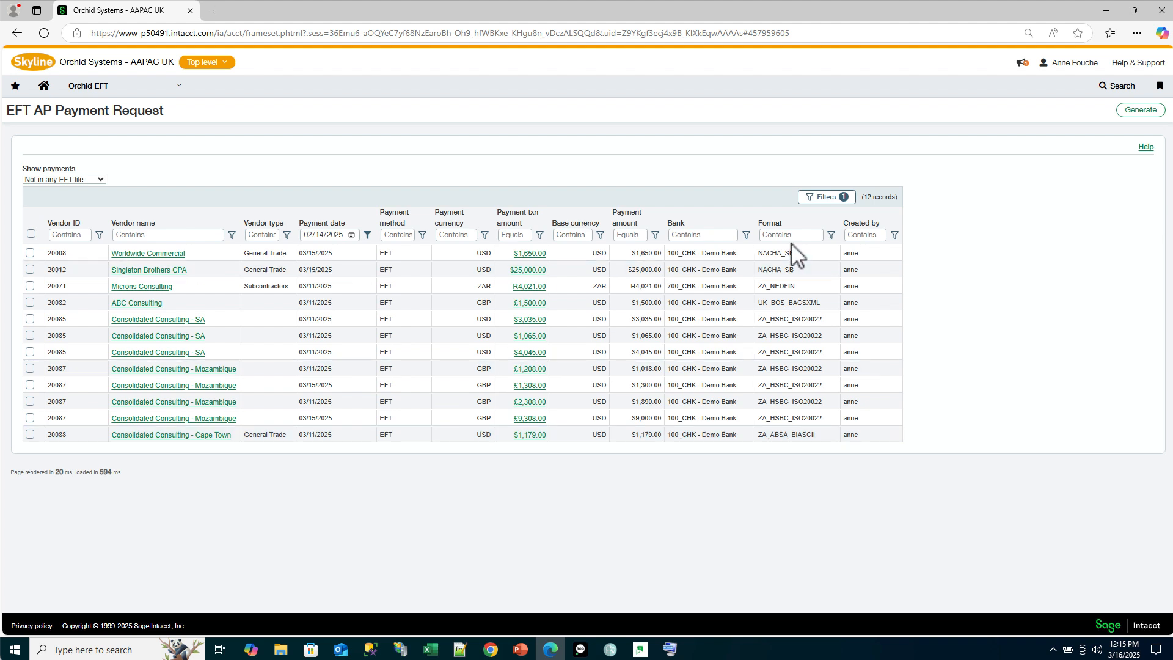
left_click(828, 198)
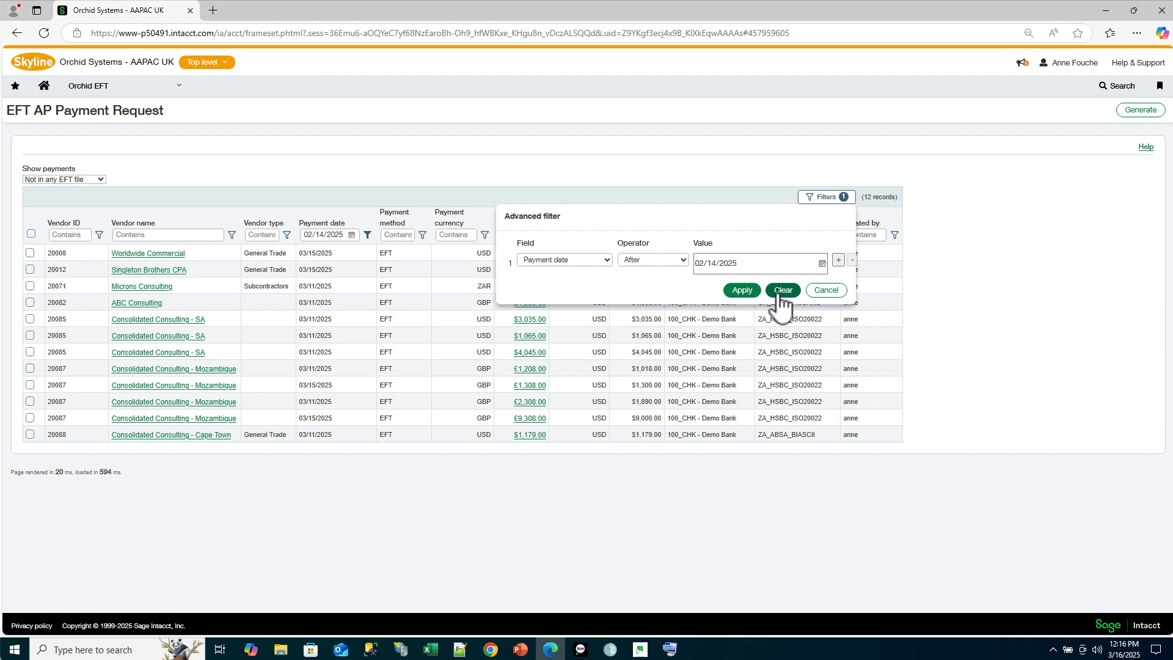
left_click(710, 188)
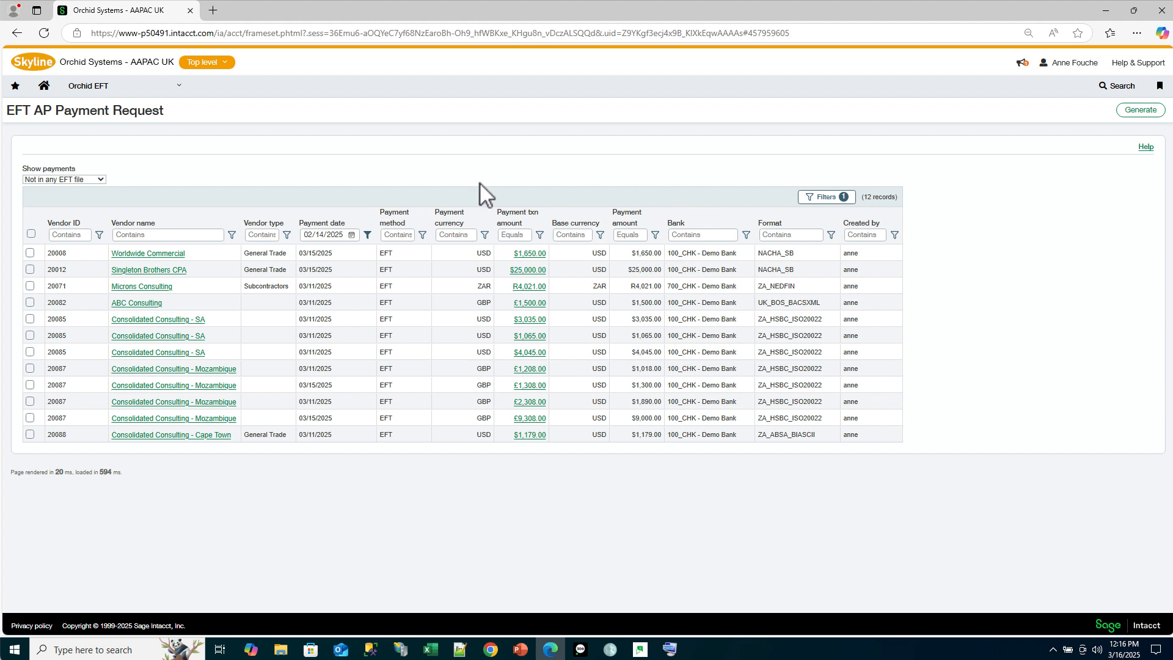
Filter the AP payment requests to those whose payment currency equals "usd"
left_click(484, 235)
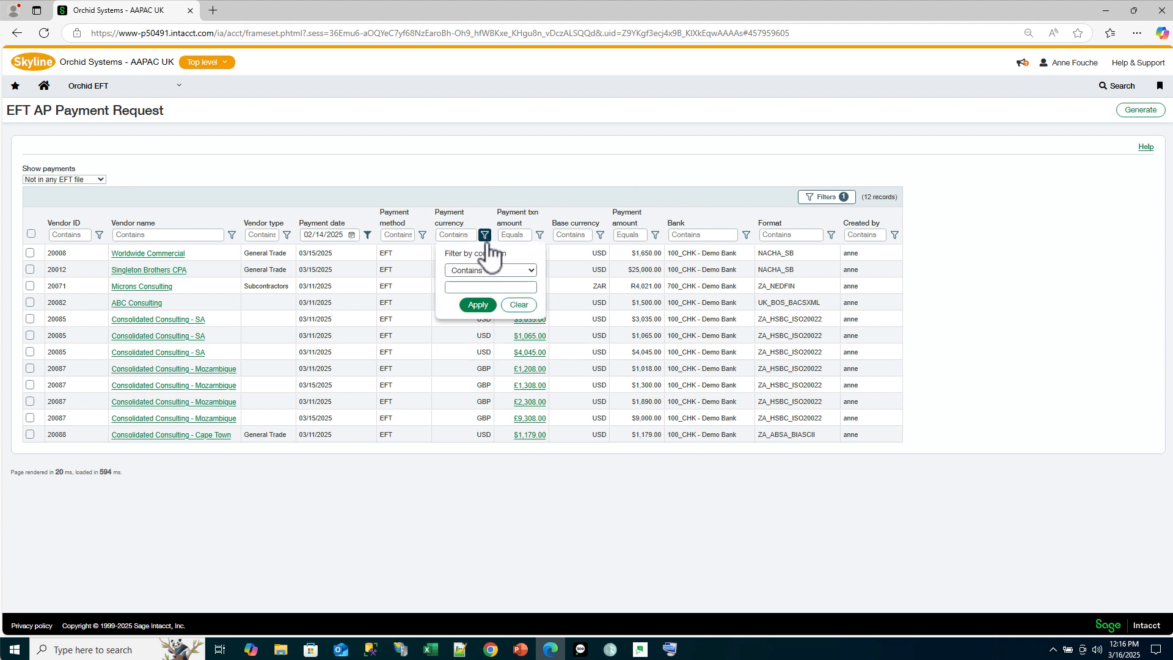
left_click(529, 270)
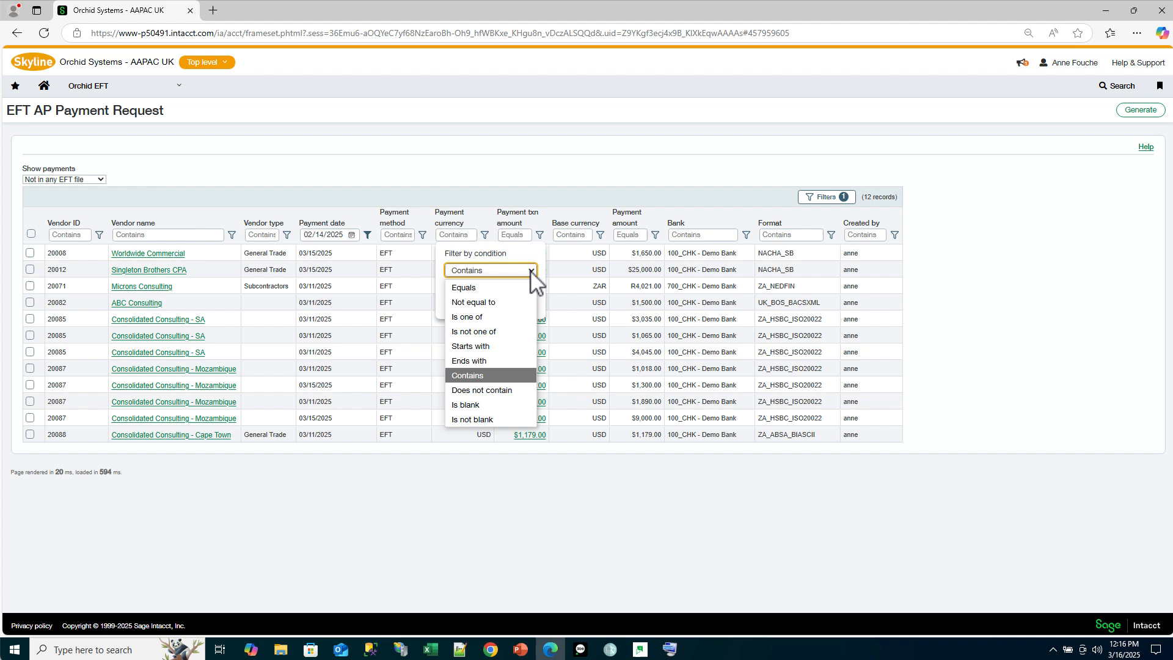
left_click(466, 288)
left_click(465, 288)
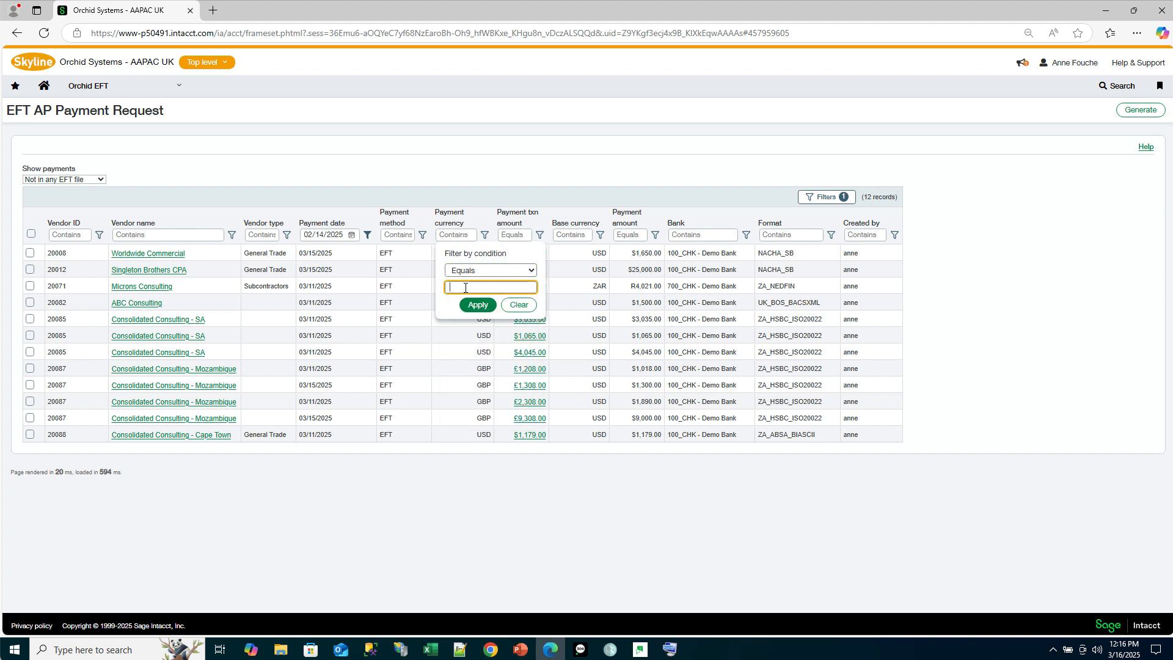
type("usd")
left_click(476, 305)
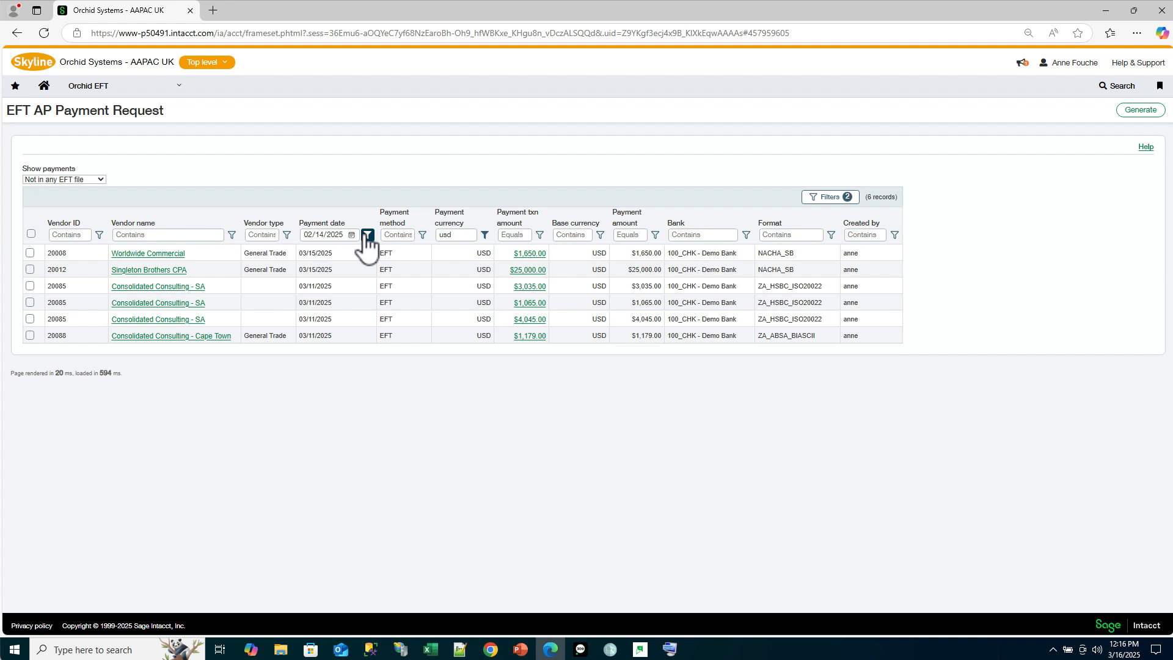
Reopen the EFT AP Payment Request list and clear all of its filters
left_click(174, 88)
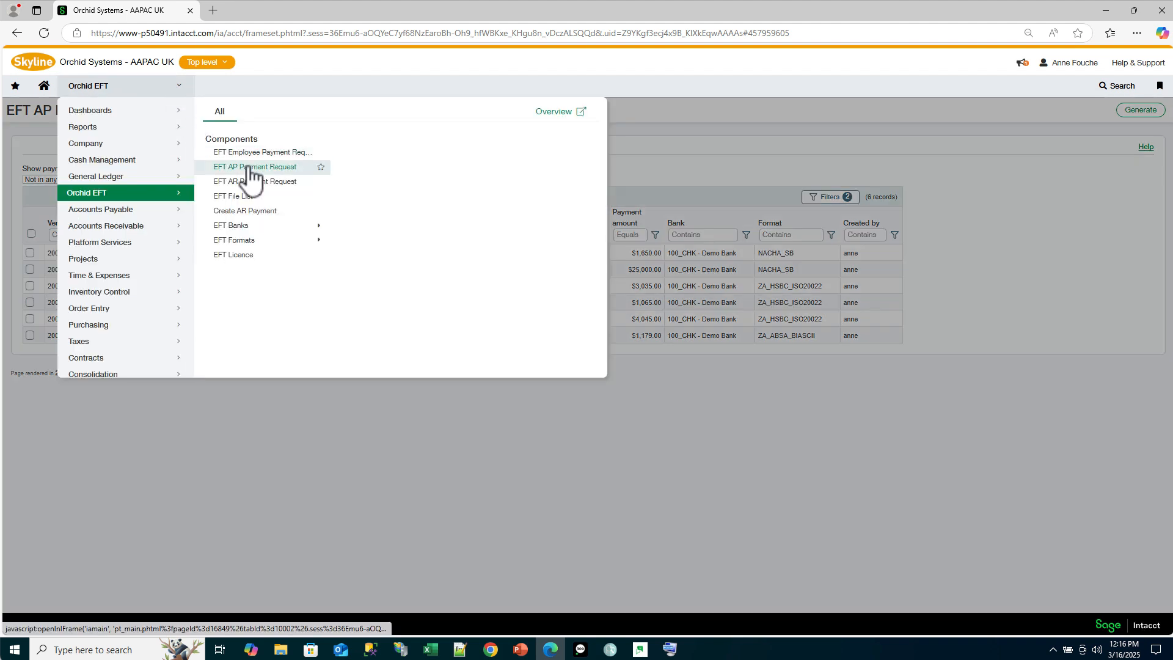
left_click(249, 173)
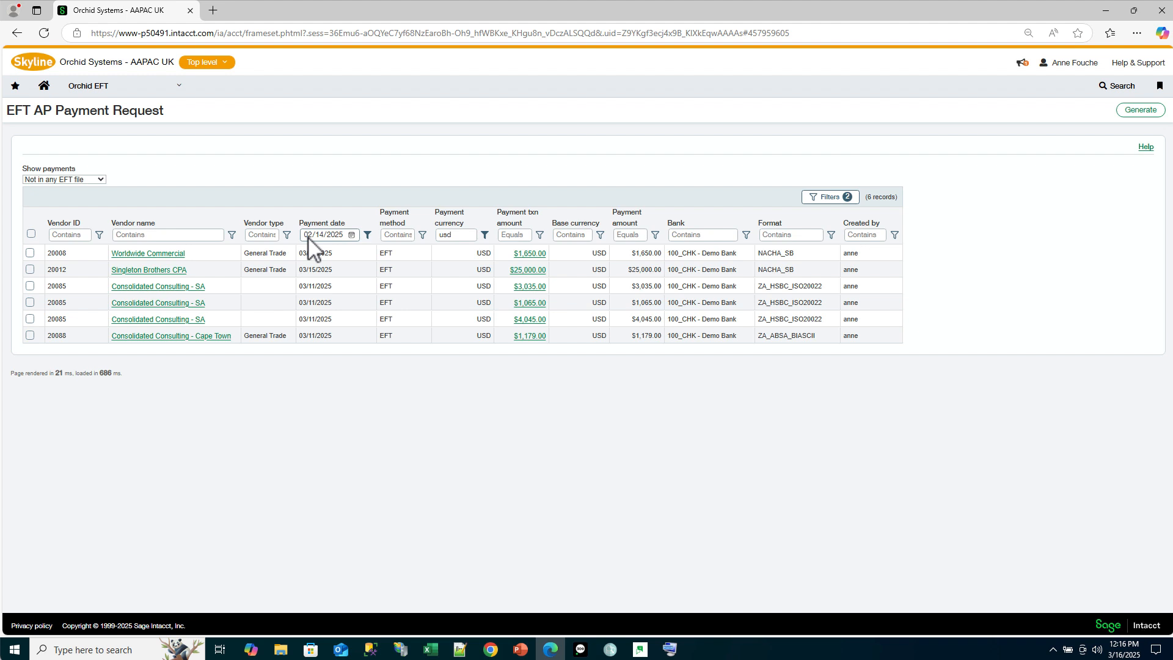
left_click(852, 202)
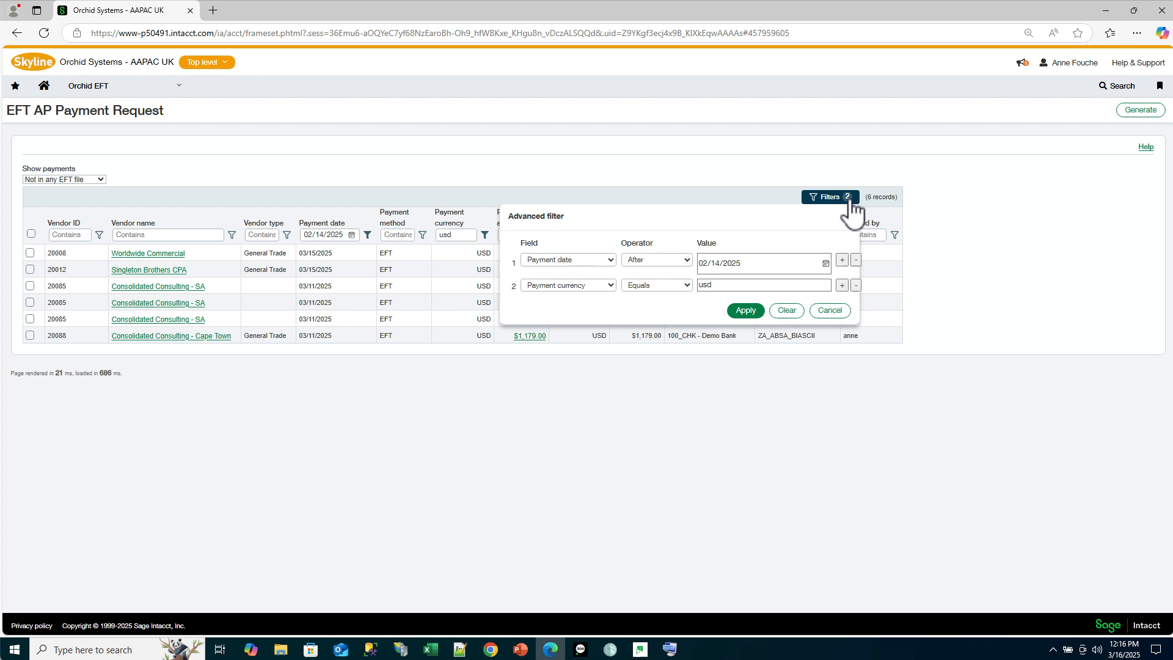
left_click(787, 310)
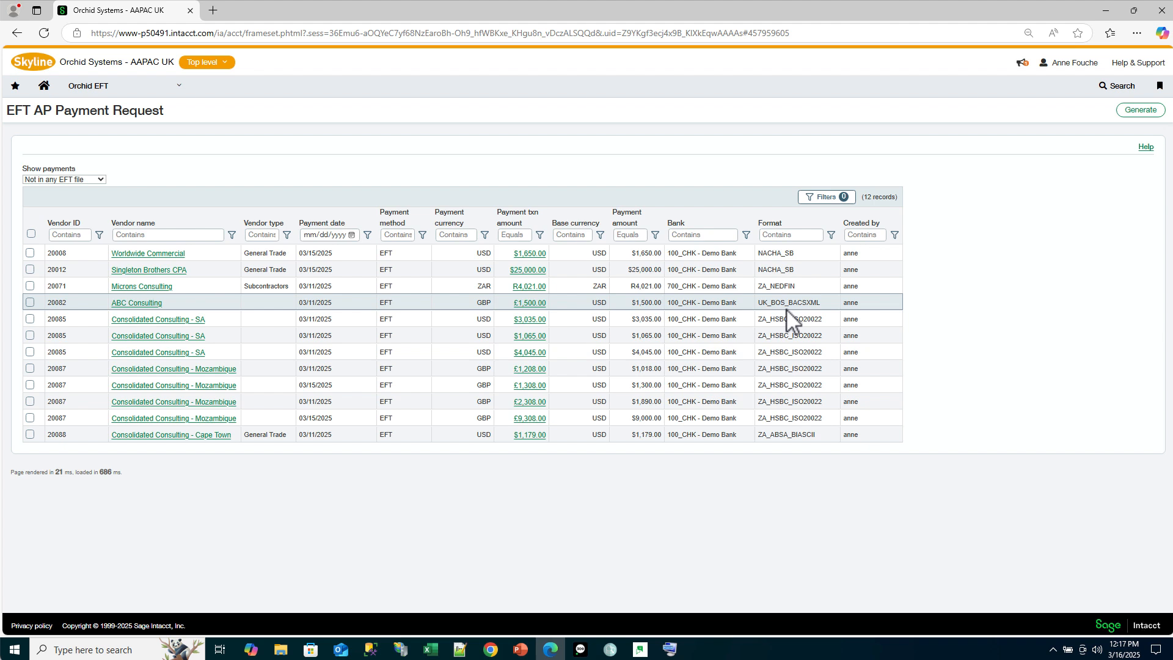
Filter the AP payment requests to vendor names that start with "co"
left_click(231, 236)
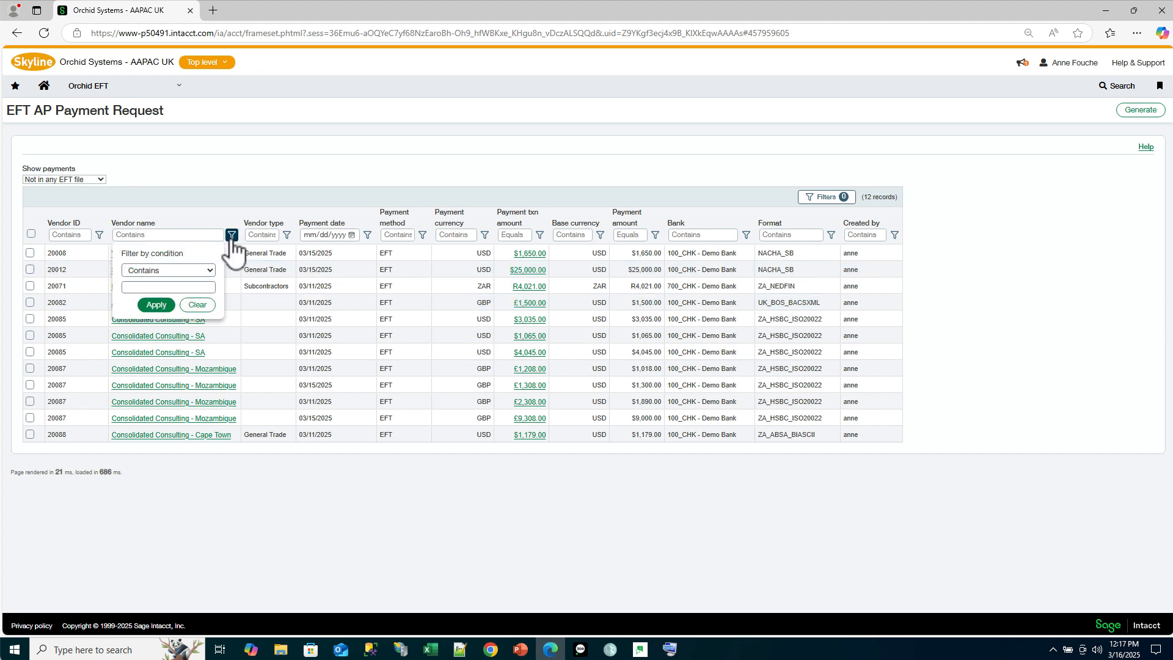
left_click(211, 270)
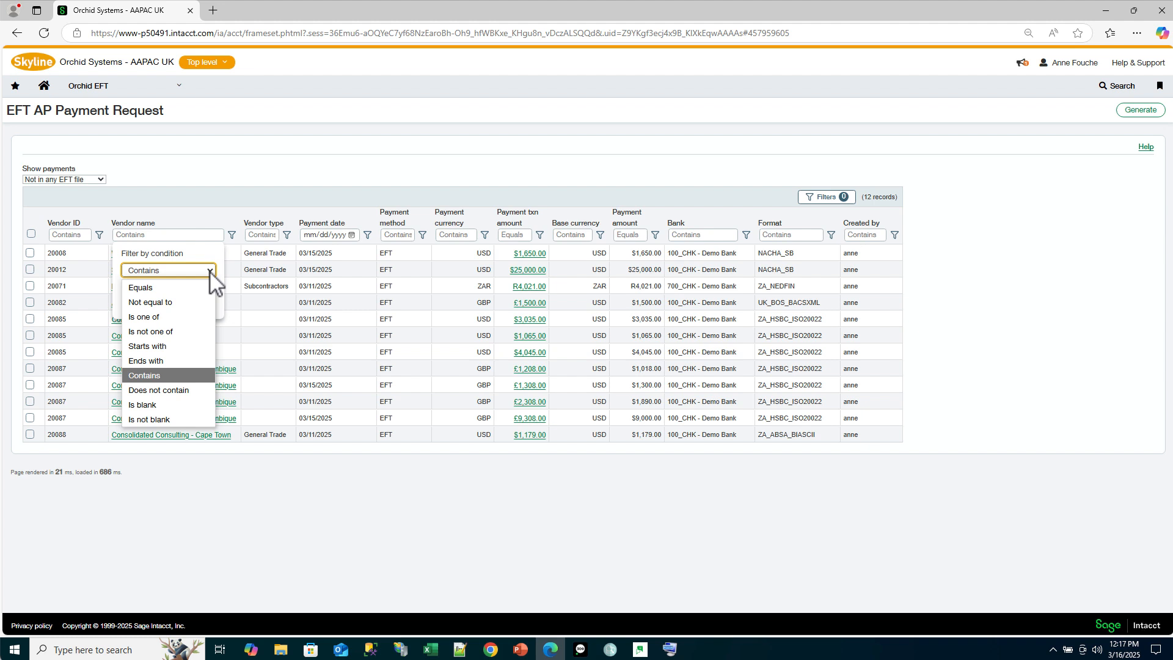
left_click(160, 346)
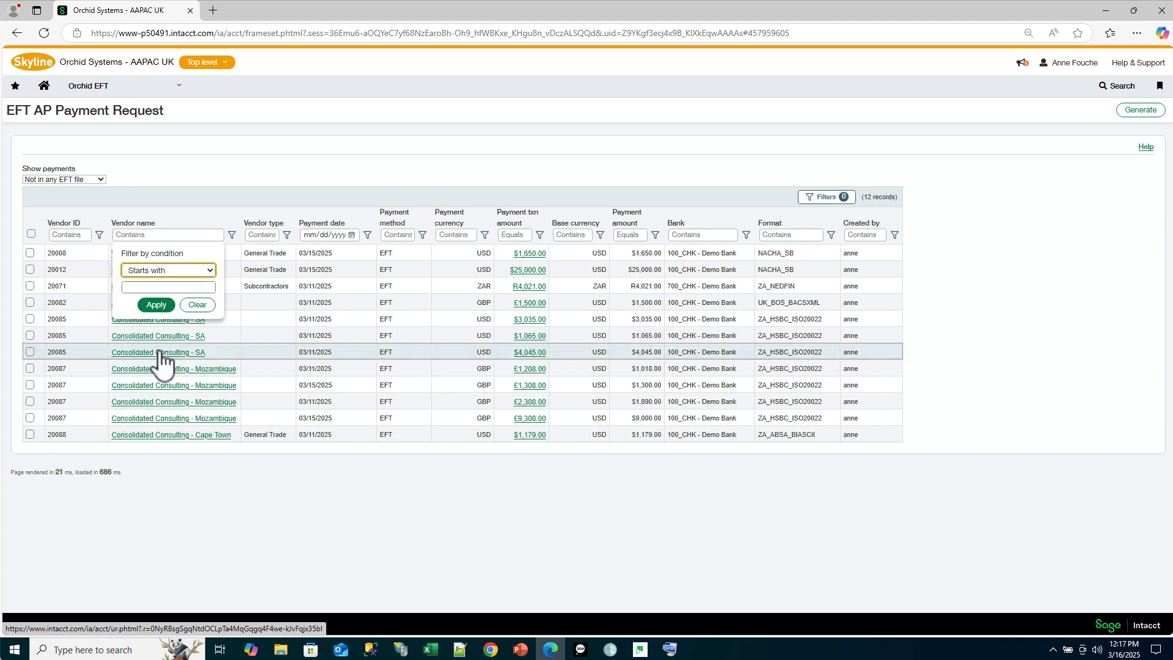
left_click(150, 286)
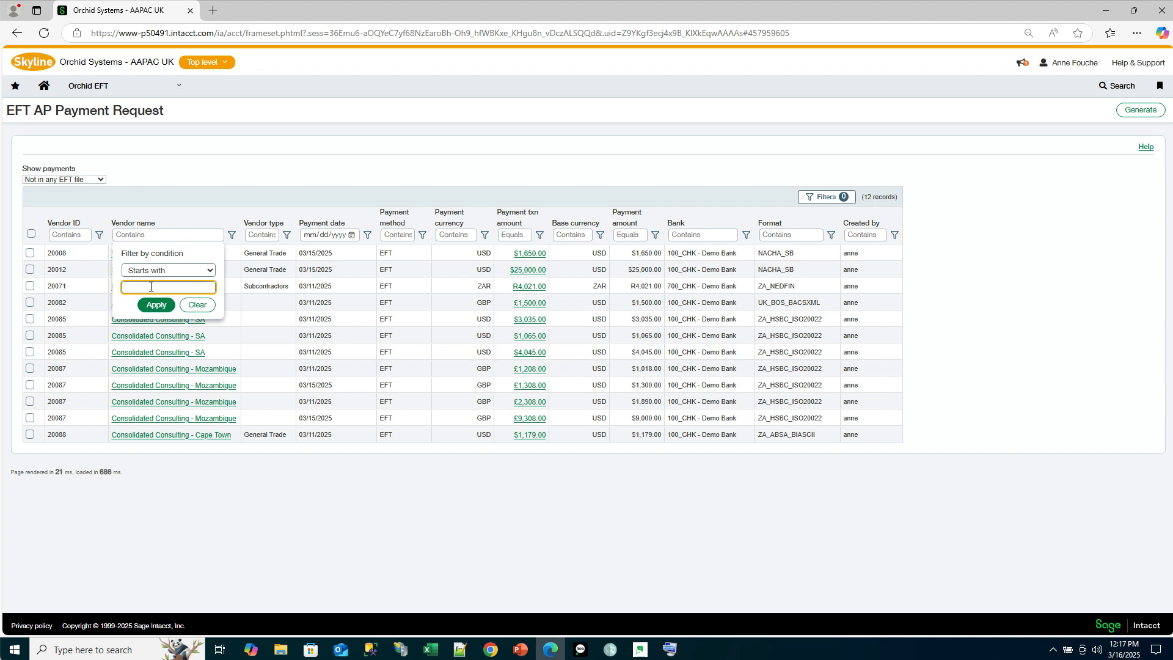
left_click(156, 305)
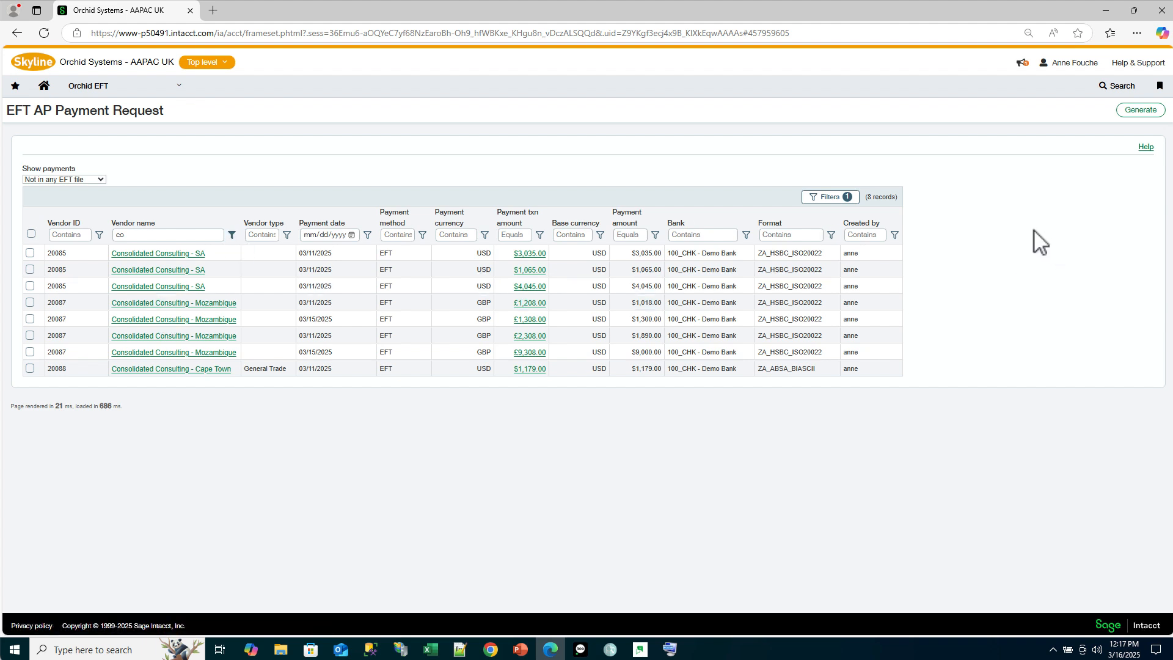
Add a second advanced filter condition for payment currency equals "usd" and apply it together with the vendor name condition
left_click(854, 201)
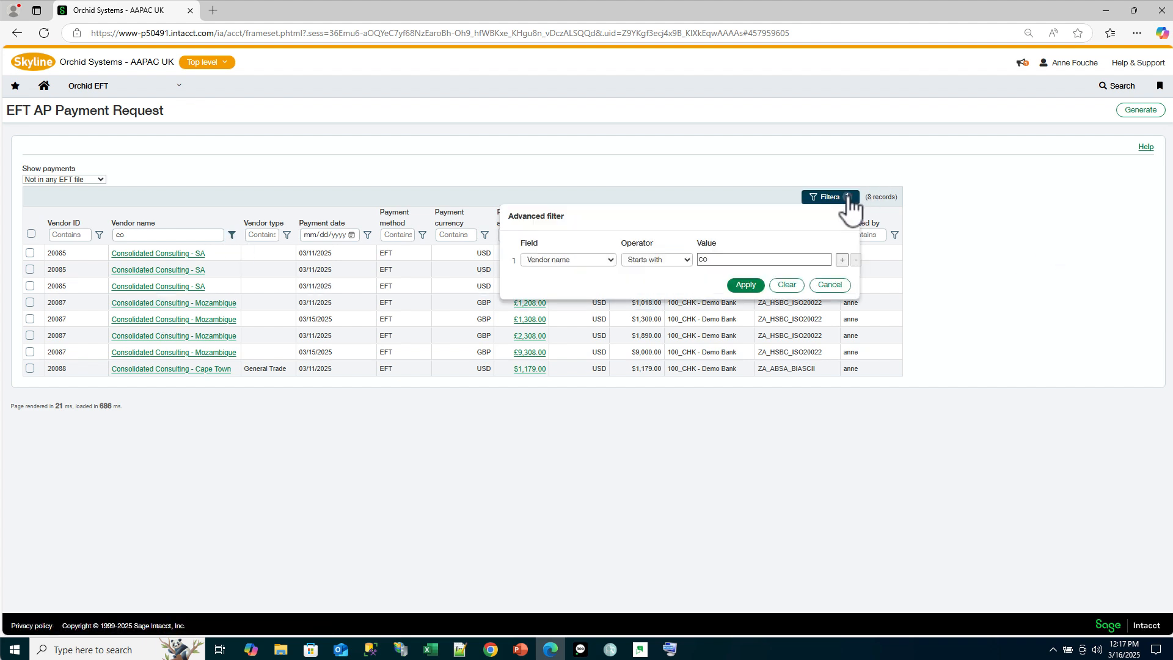
left_click(843, 261)
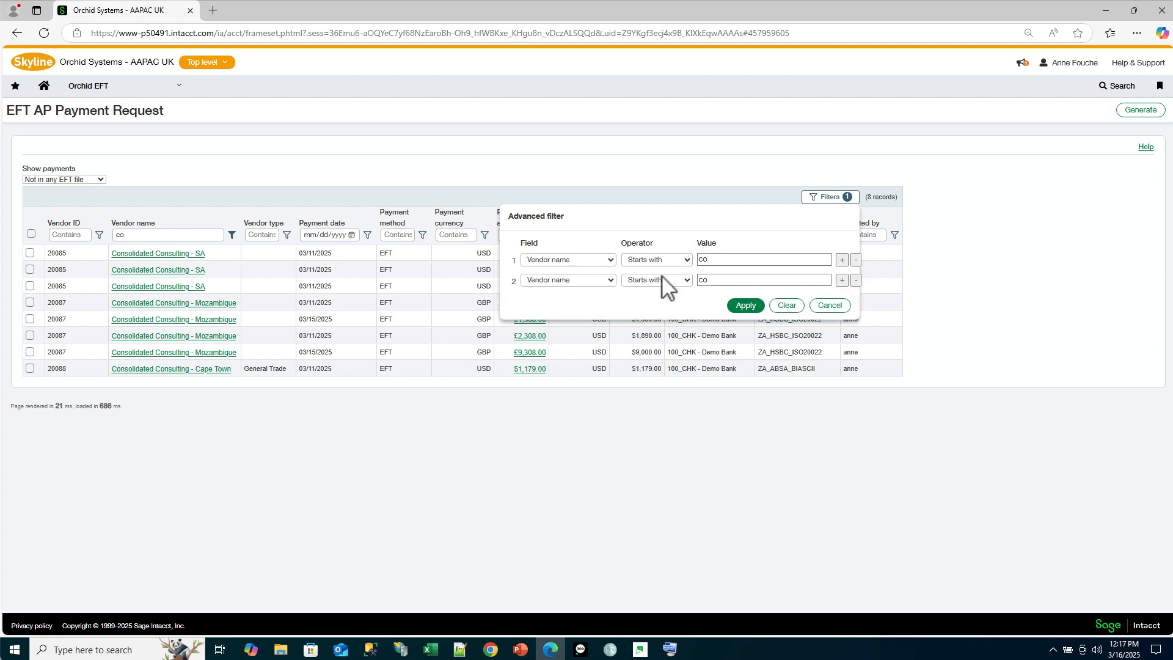
left_click(611, 280)
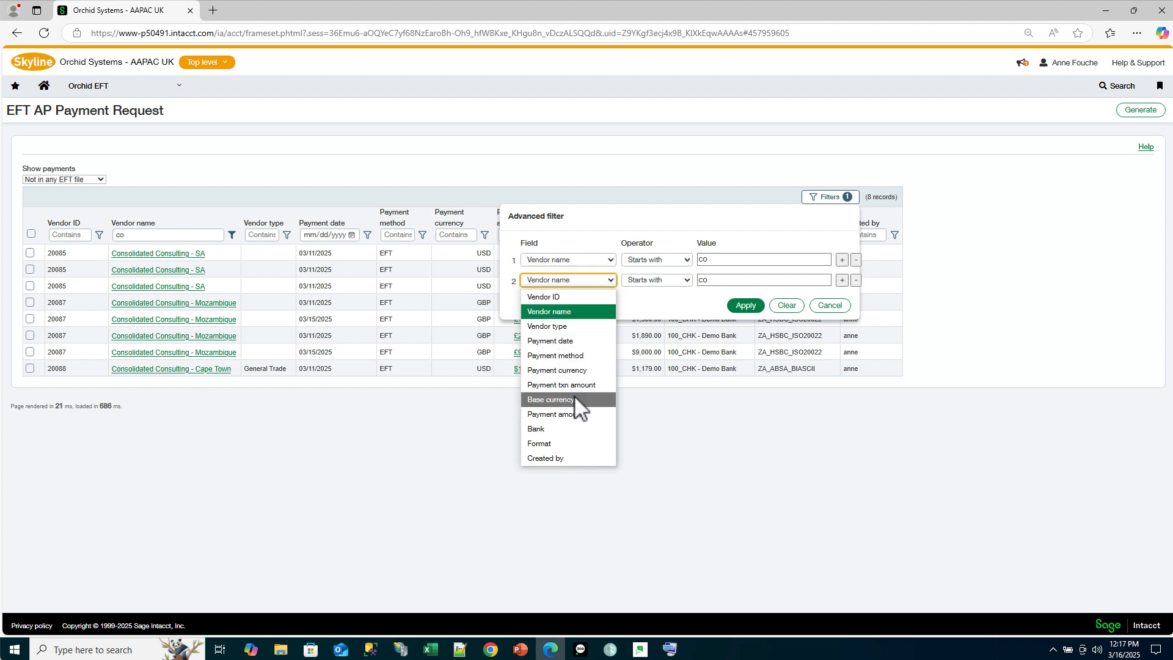
left_click(556, 370)
left_click(688, 281)
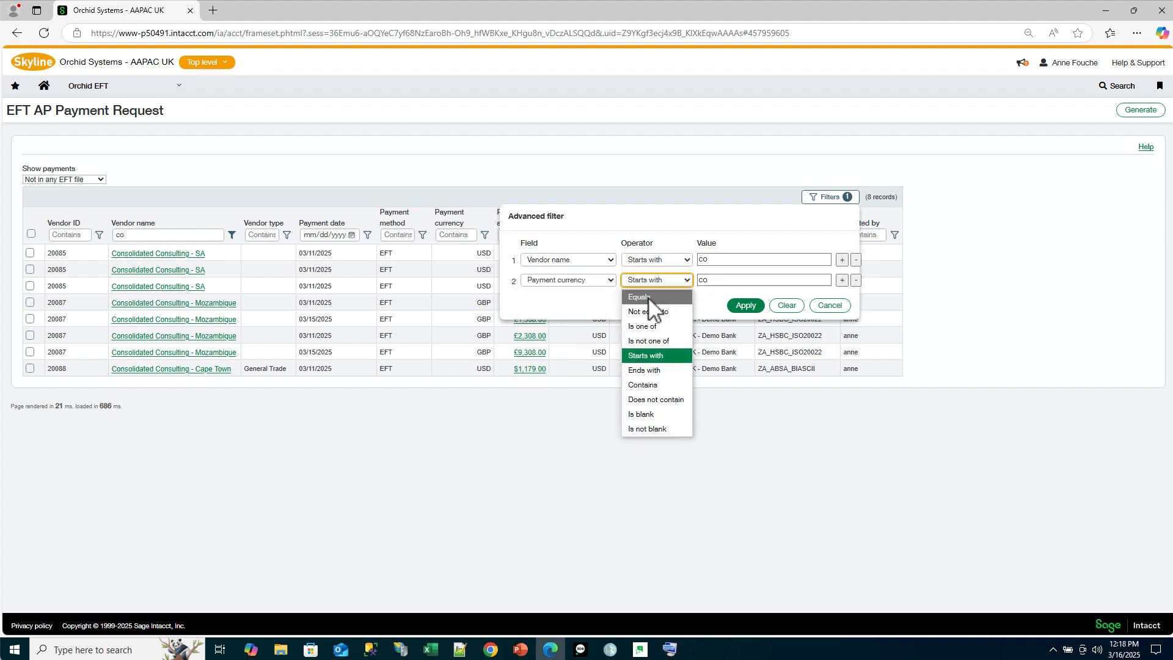
left_click(642, 298)
left_click(711, 280)
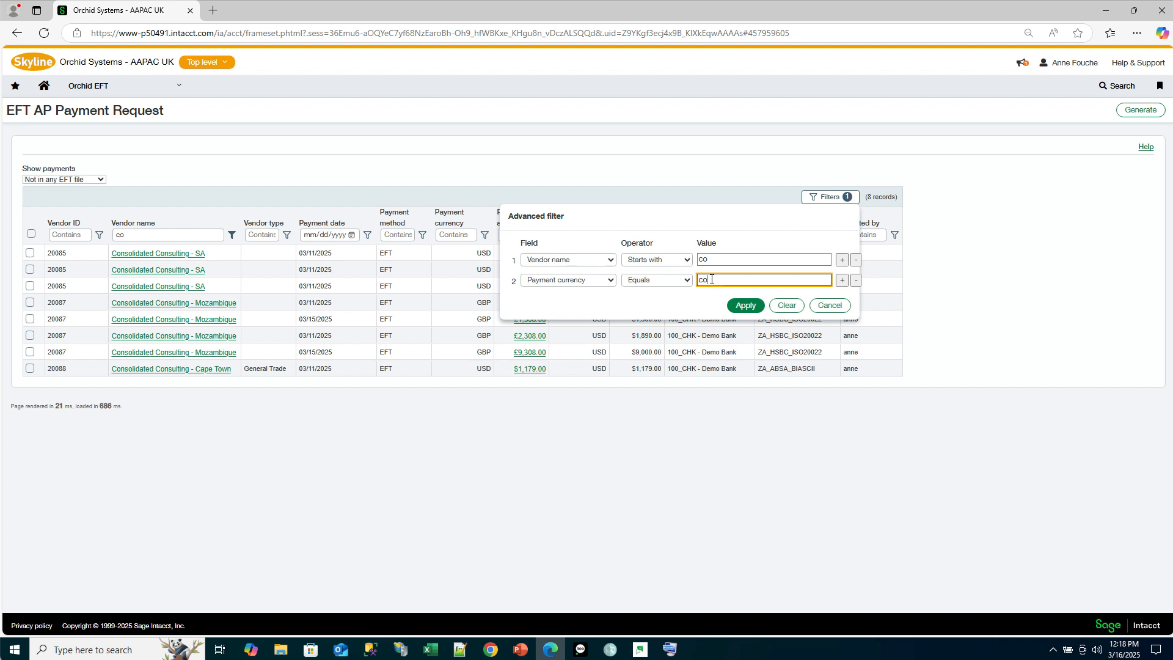
key("BackSpace")
key("BackSpace")
type("uds")
key("BackSpace")
key("BackSpace")
type("sd")
left_click(742, 306)
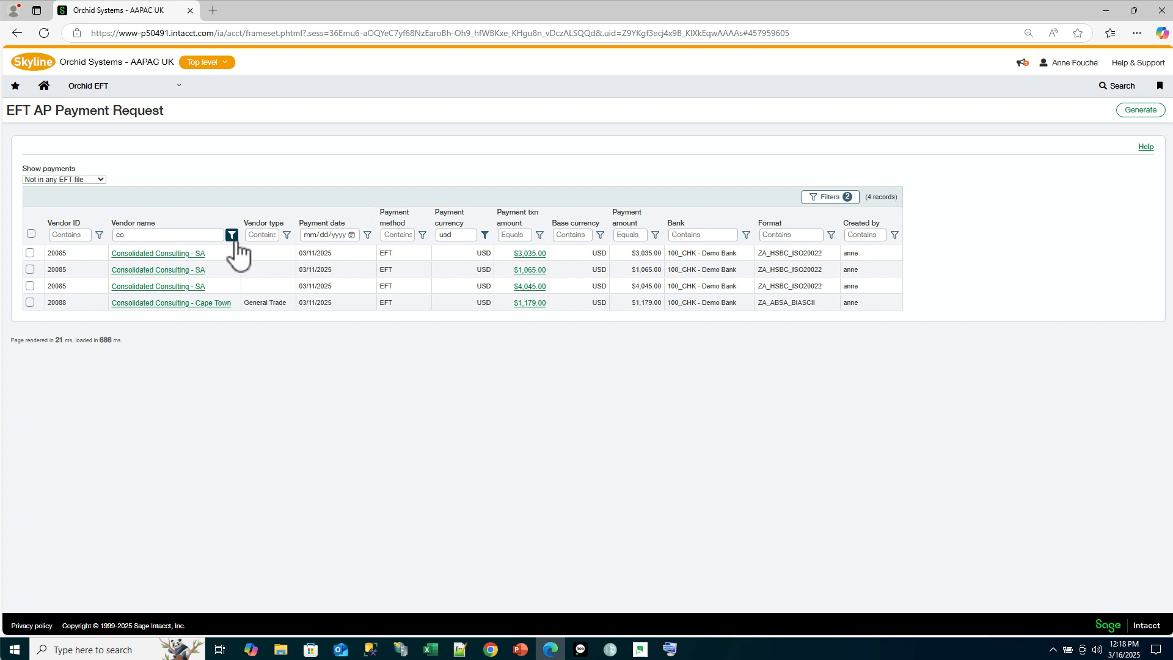
Cycle the sort order of the payment list by vendor name through ascending and descending
left_click(161, 226)
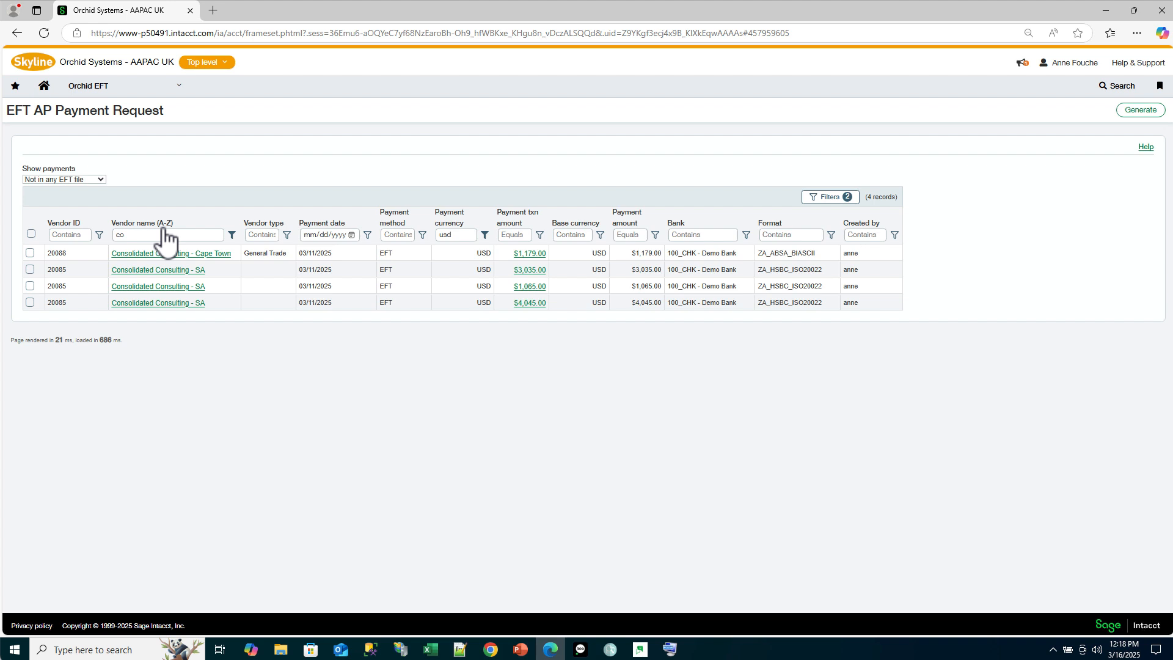
left_click(140, 224)
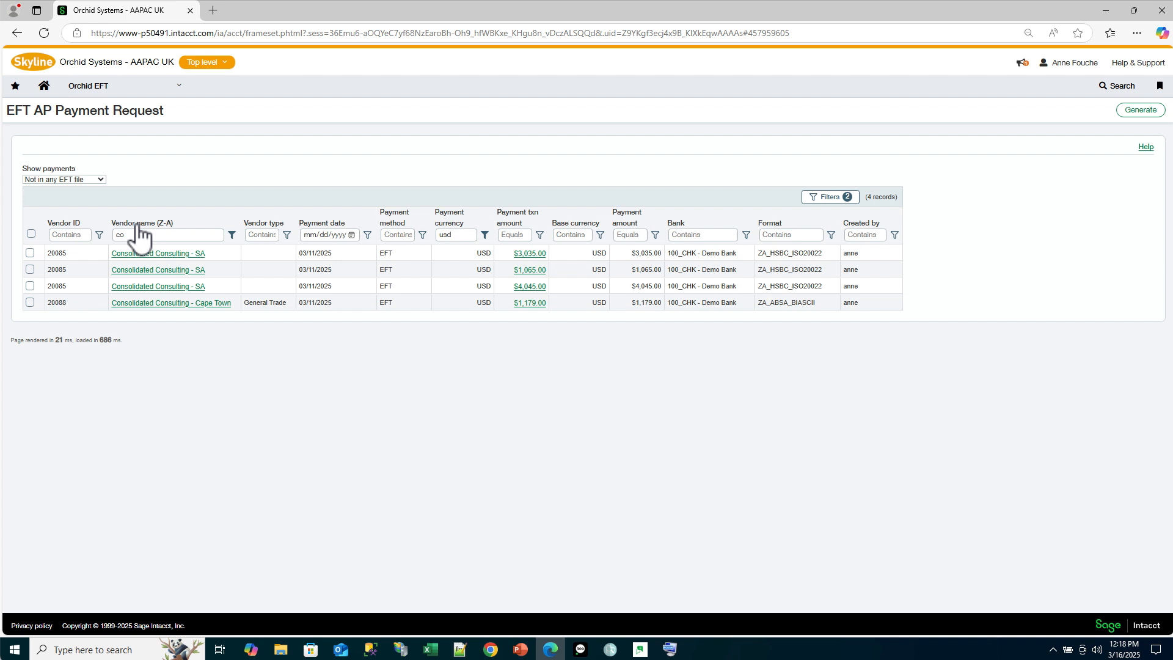
left_click(139, 223)
left_click(144, 223)
Sort the payment list by payment transaction amount from highest to lowest and clear all filters
left_click(510, 225)
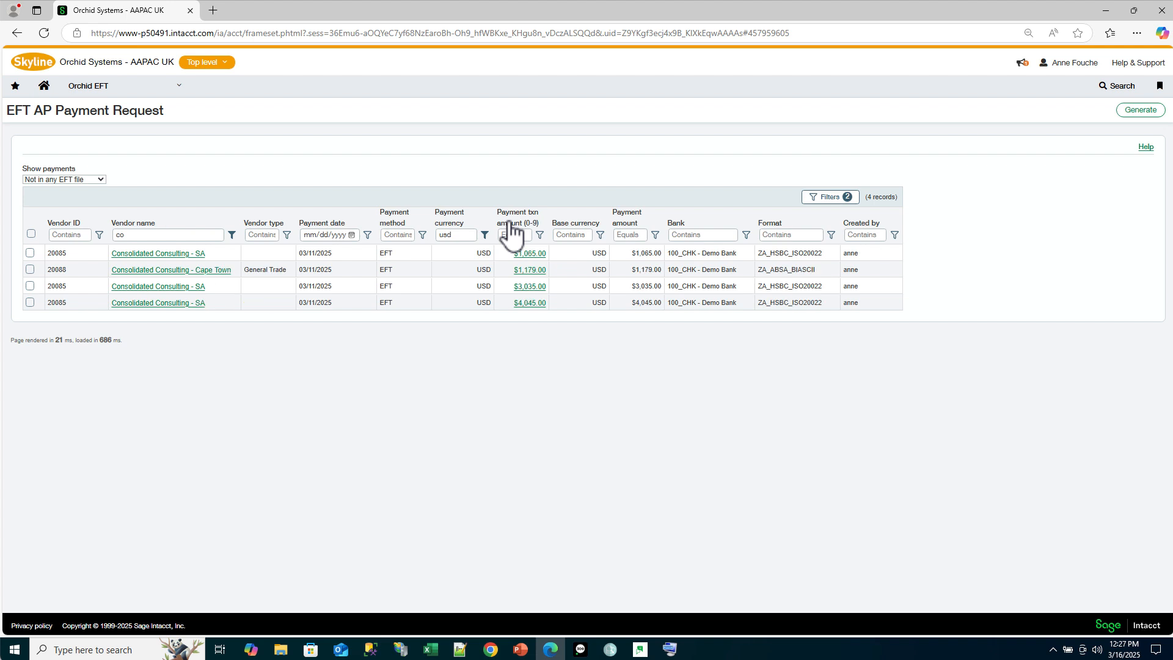
left_click(512, 223)
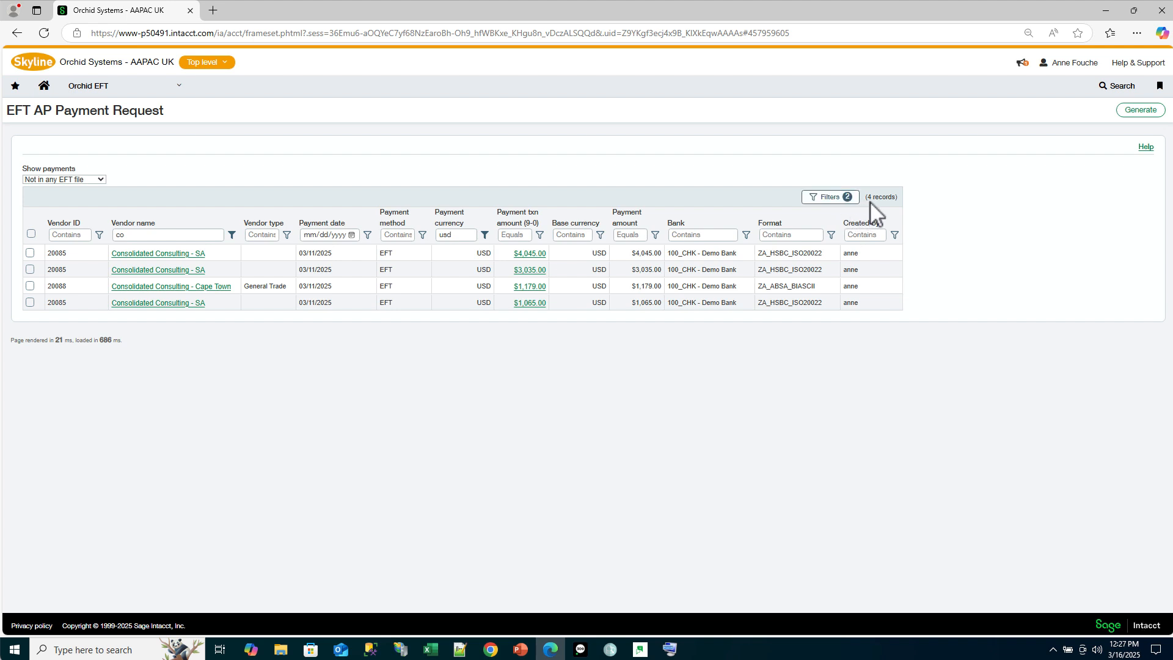
left_click(854, 211)
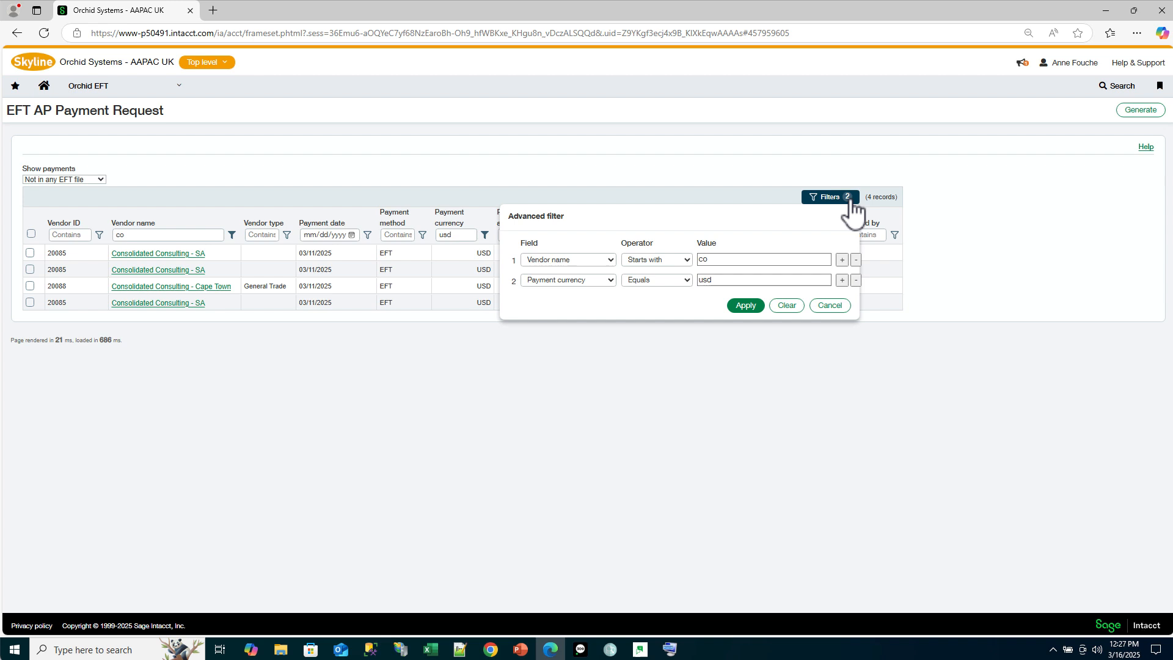
left_click(787, 307)
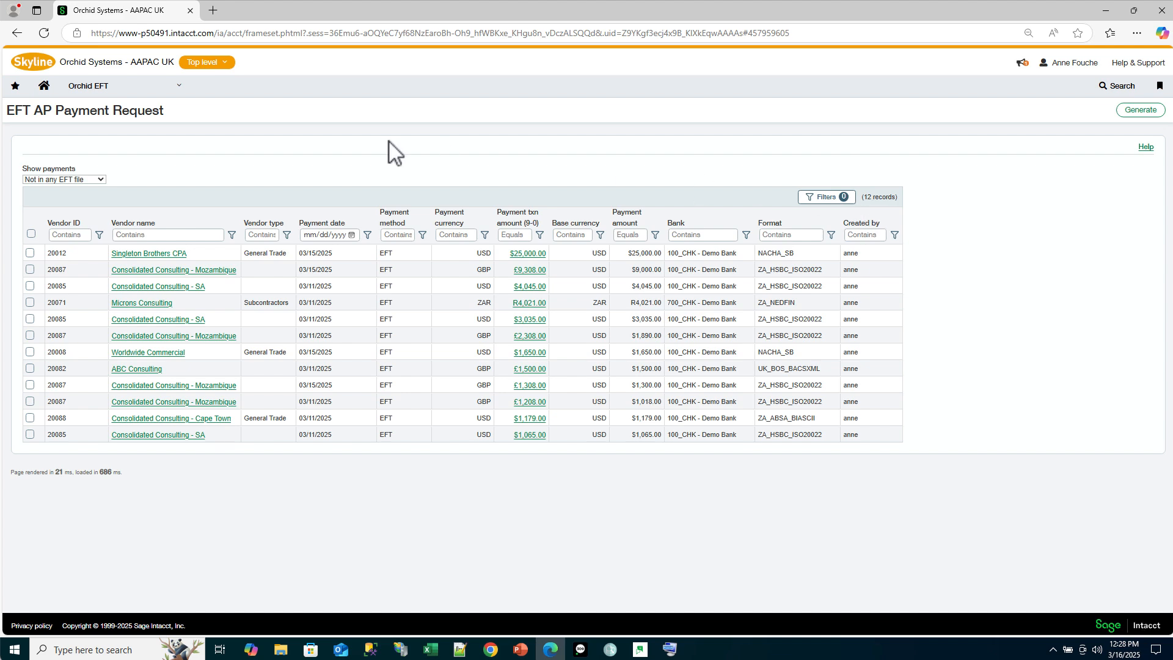
Open the EFT File List and filter it to files whose status is not equal to "deleted"
left_click(179, 87)
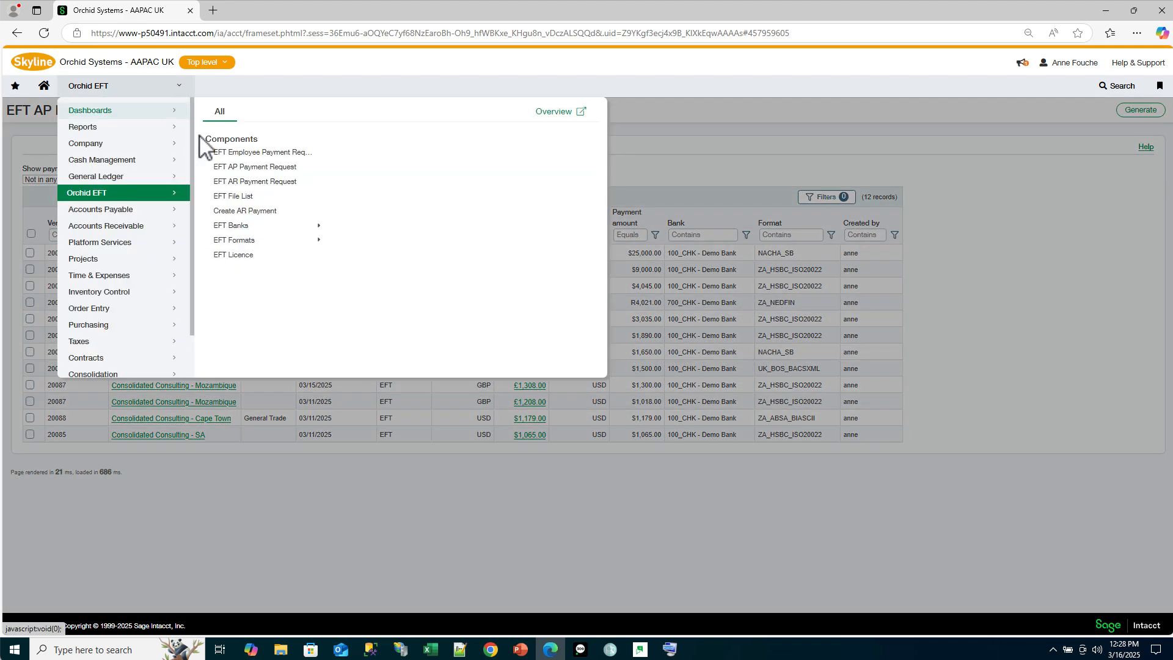
left_click(230, 198)
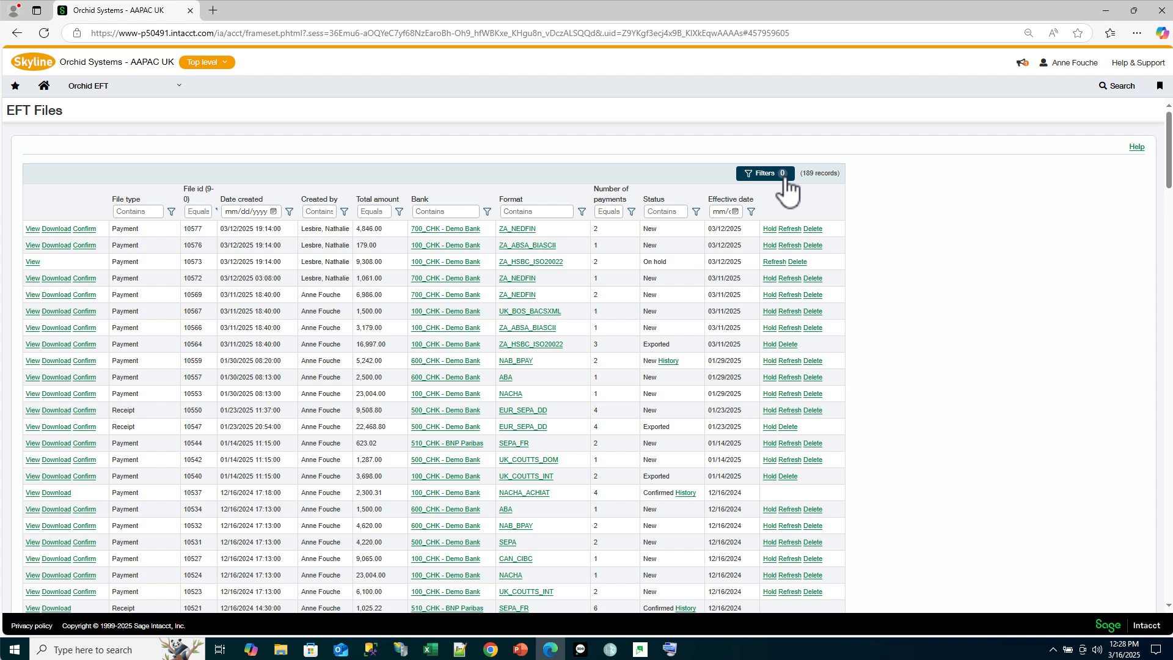
left_click(696, 212)
left_click(700, 247)
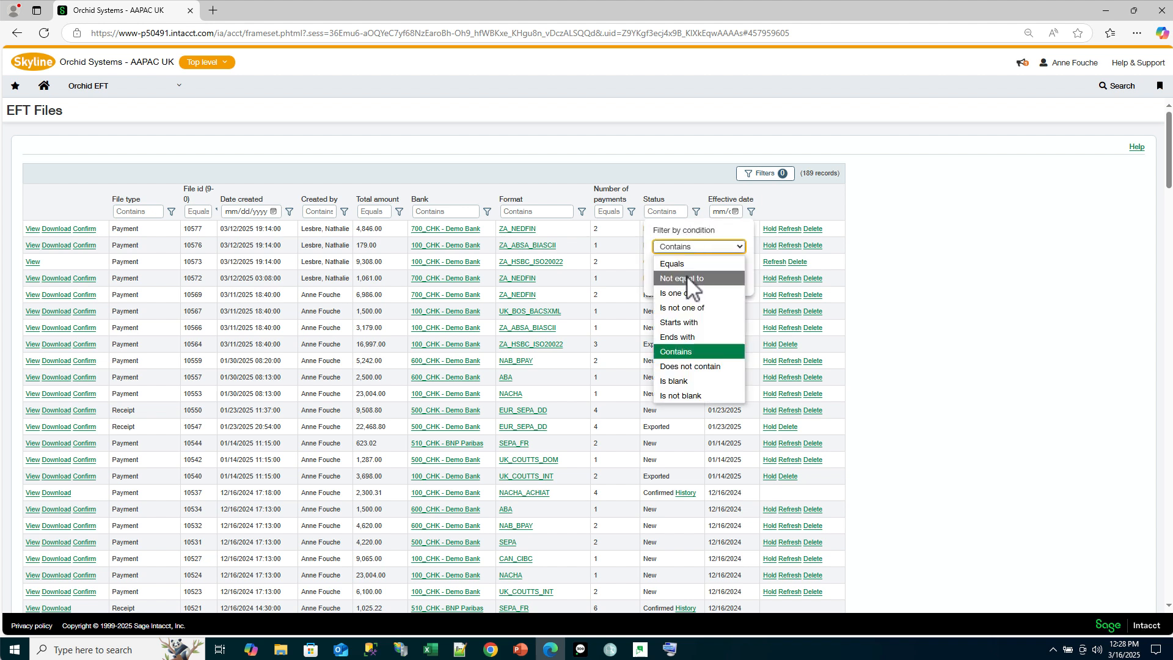
left_click(683, 278)
left_click(676, 264)
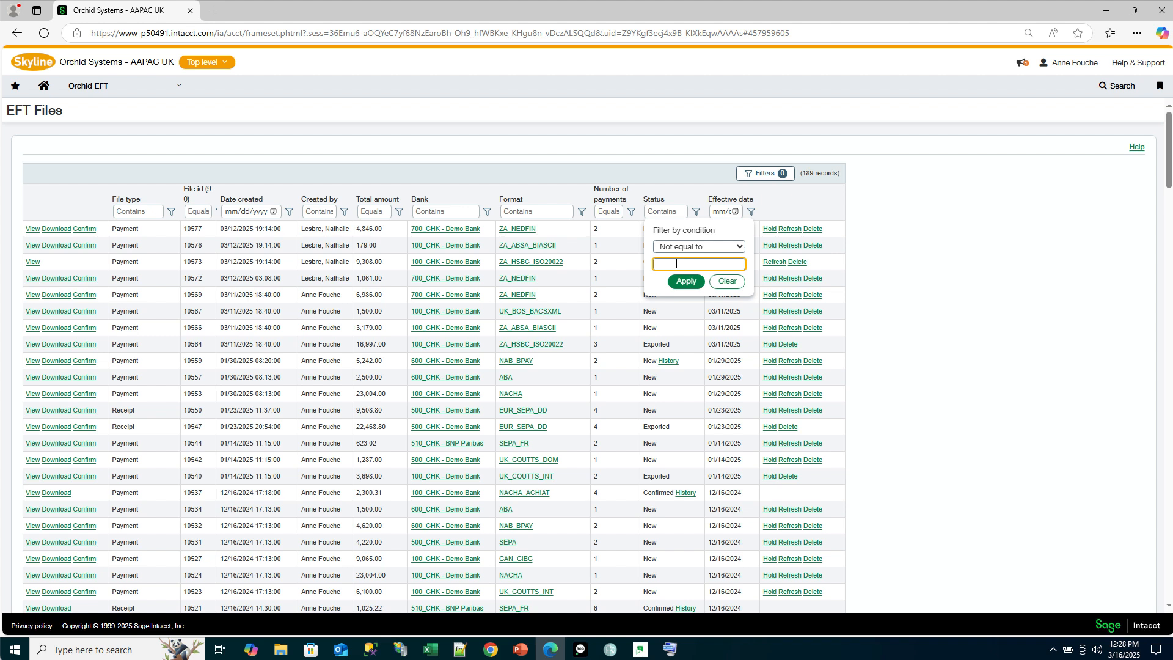
type("deleted")
left_click(686, 282)
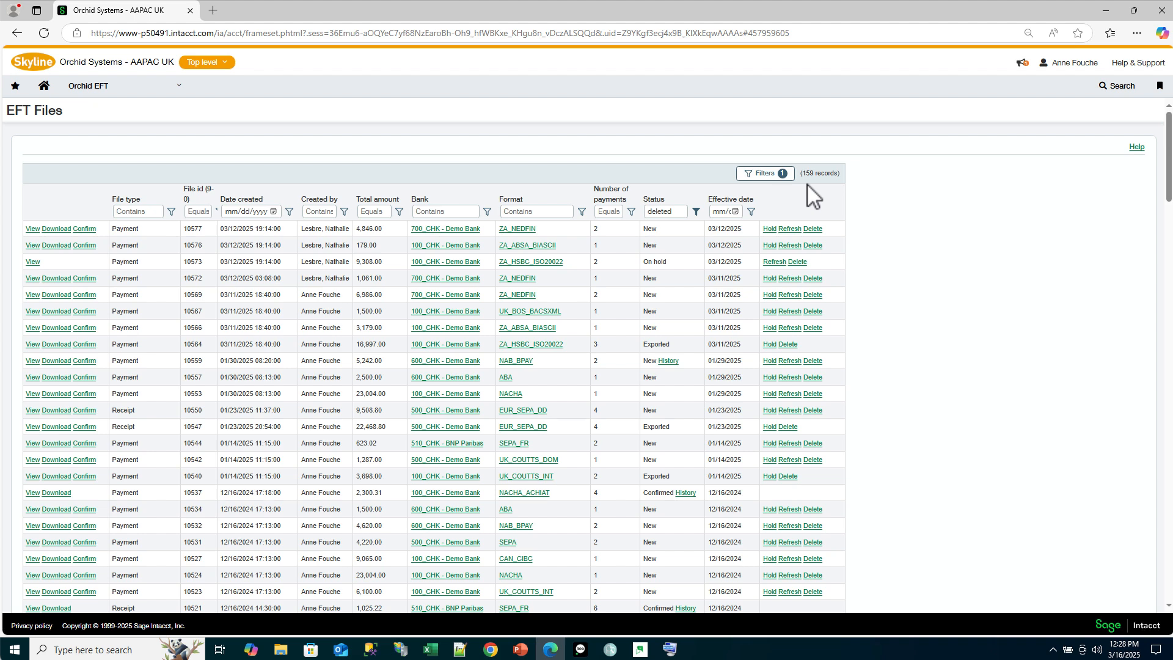
Change the EFT file list's status filter to equals "new" and apply it
left_click(697, 213)
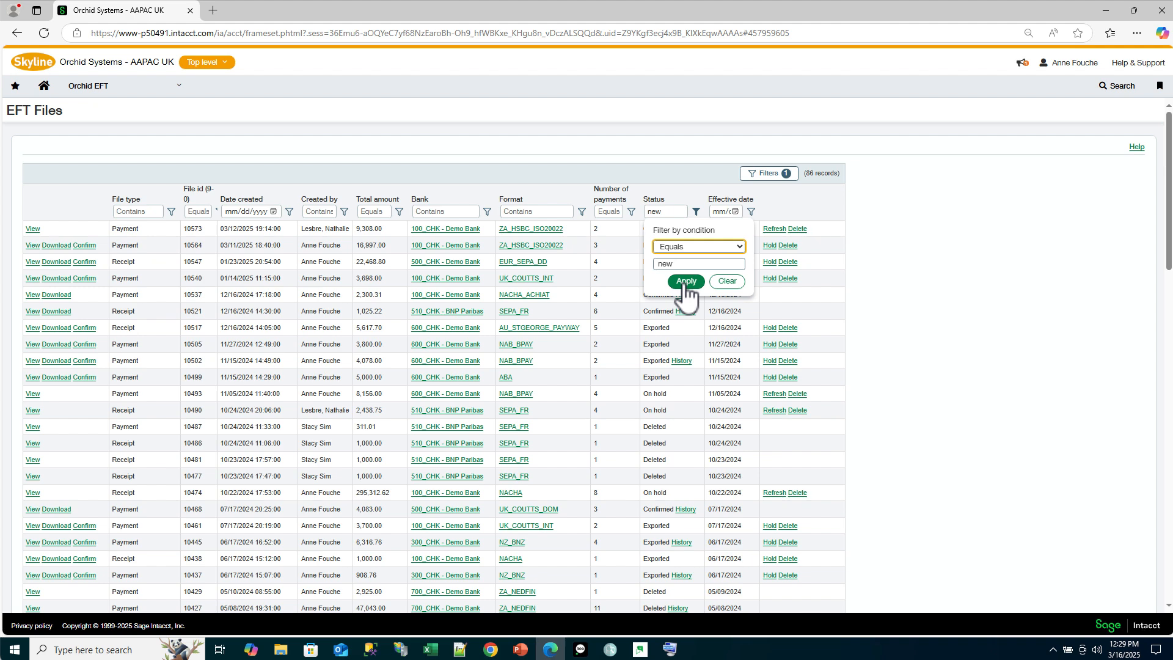
left_click(683, 283)
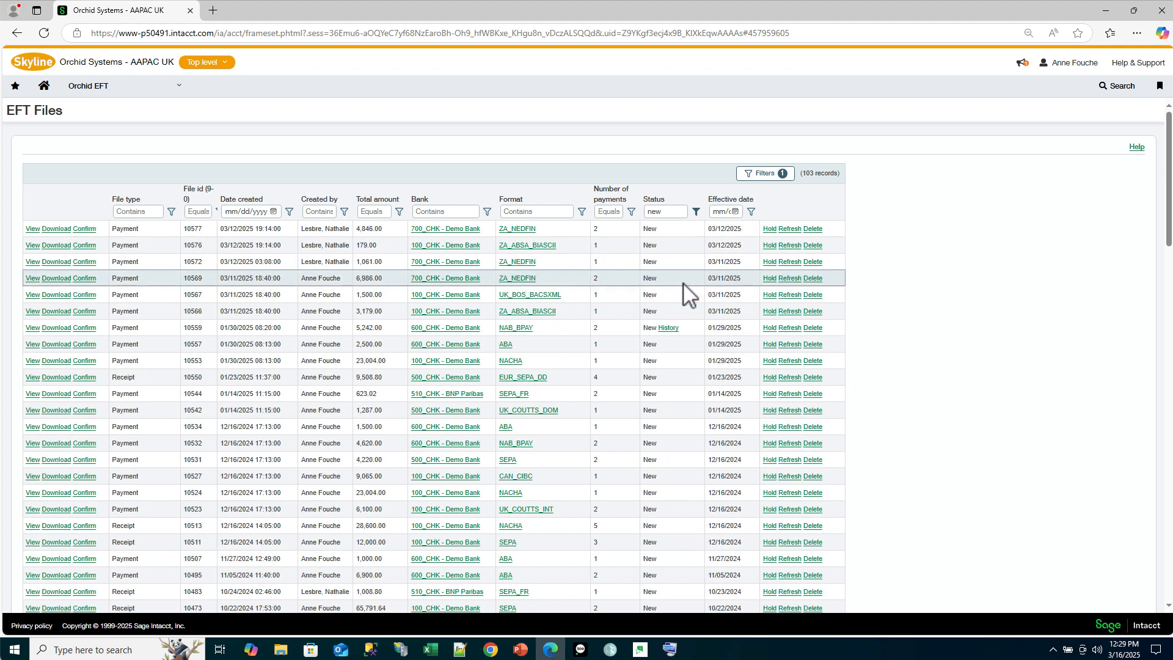
Go to the Orchid EFT module's component overview and open the Create AR Payment page
left_click(166, 89)
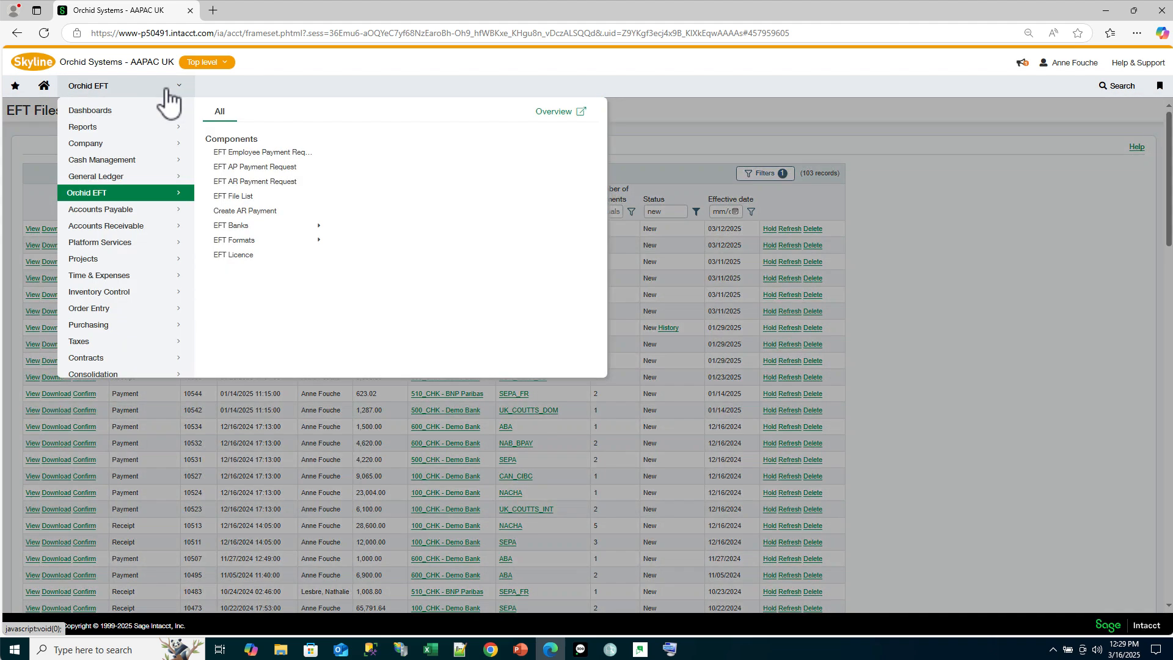
left_click(248, 196)
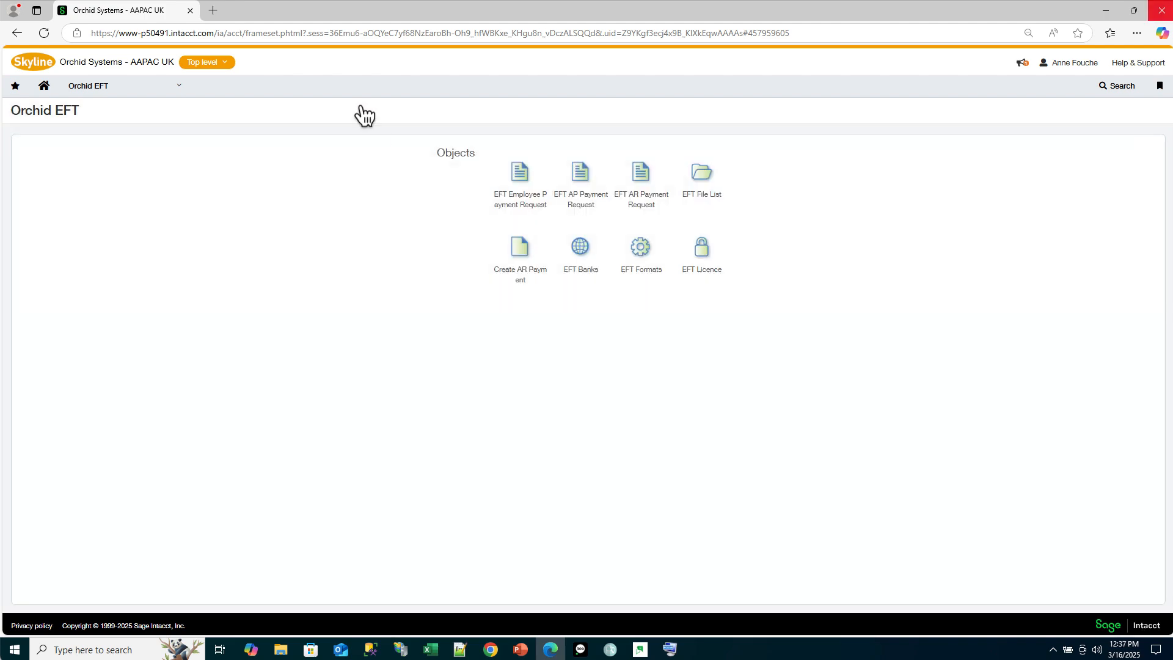
left_click(516, 260)
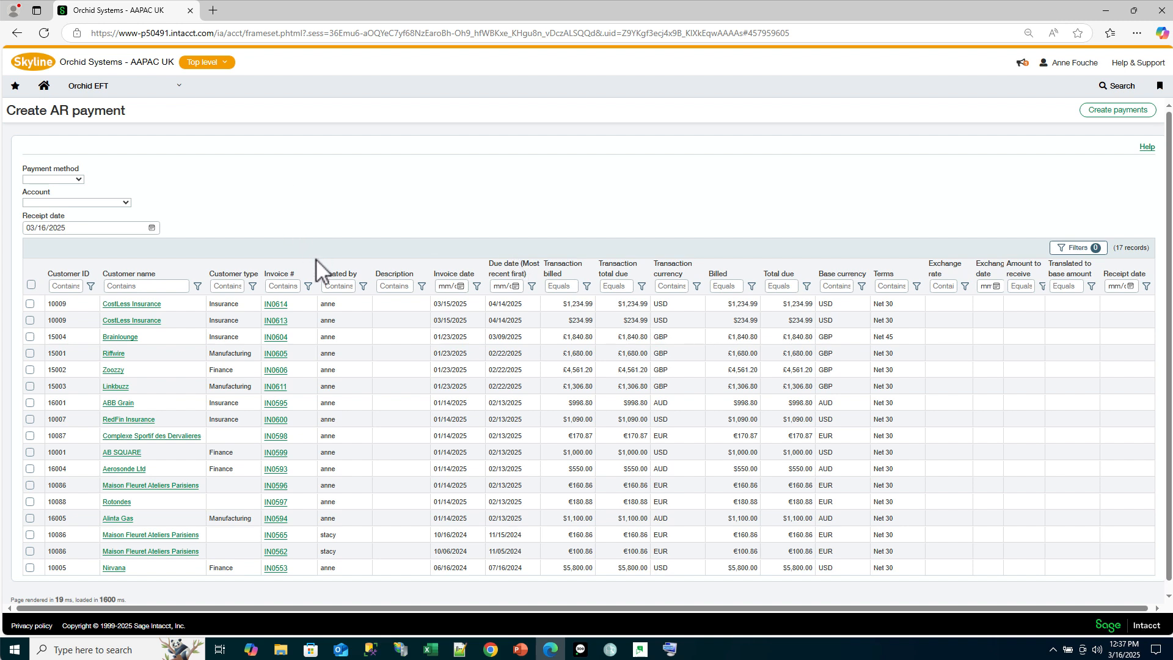
left_click_drag(316, 262, 316, 262)
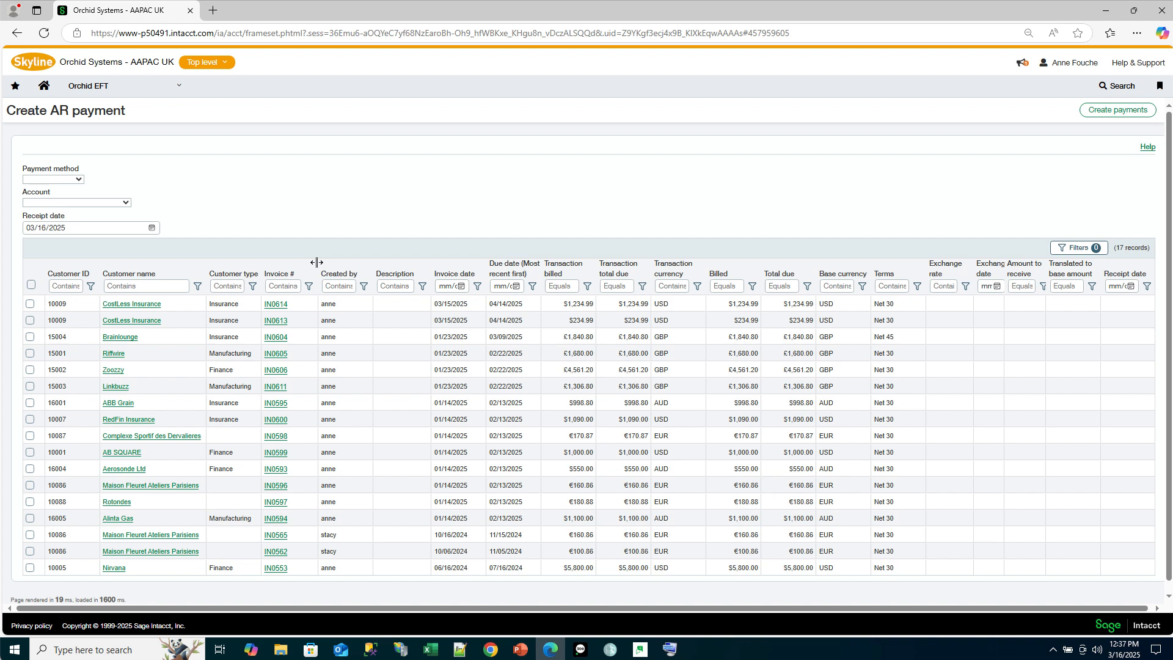
Filter the AR invoice list to customers whose customer type equals "insurance" and apply the condition
left_click(253, 286)
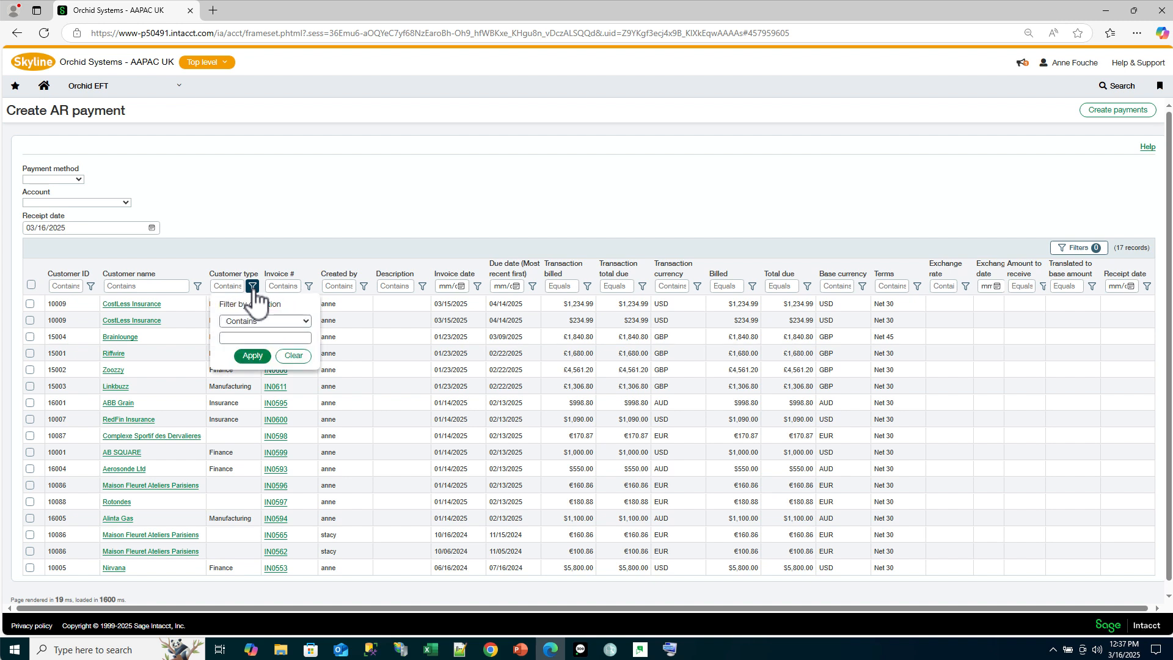
left_click(260, 322)
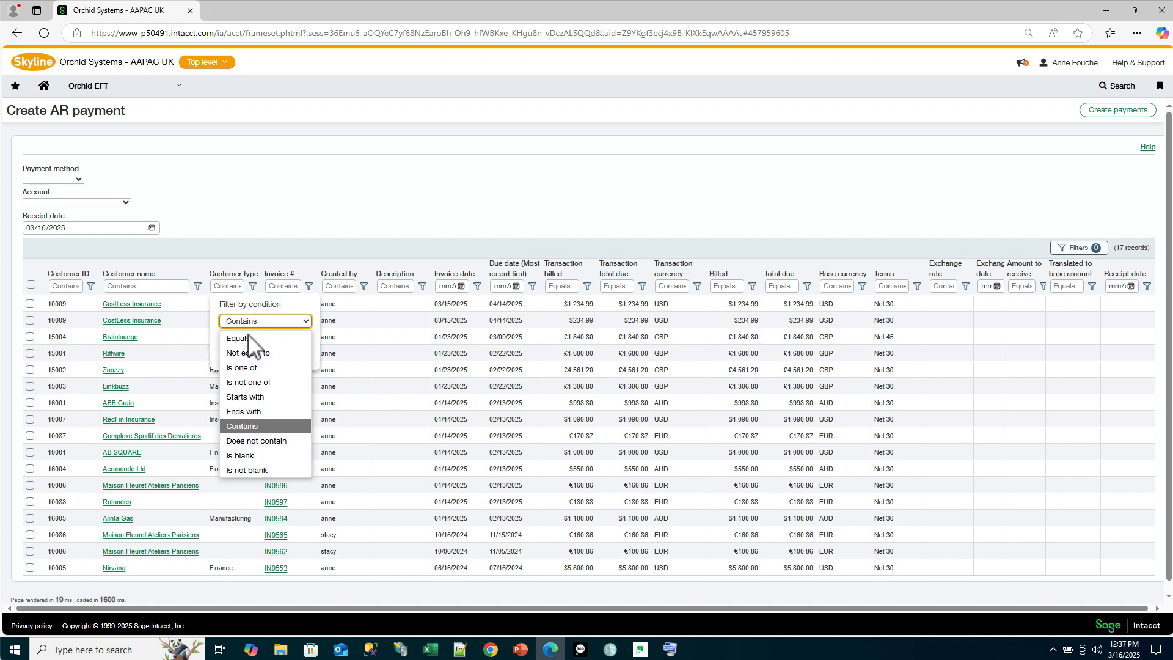
left_click(247, 335)
left_click(247, 335)
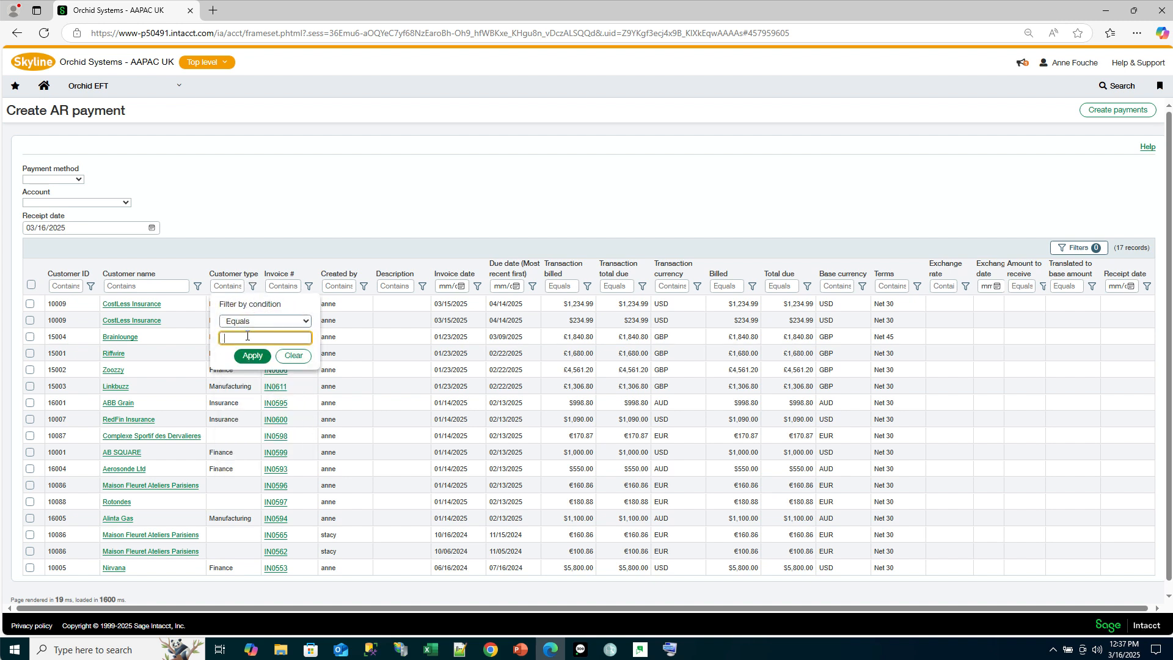
type("insurance")
left_click(253, 357)
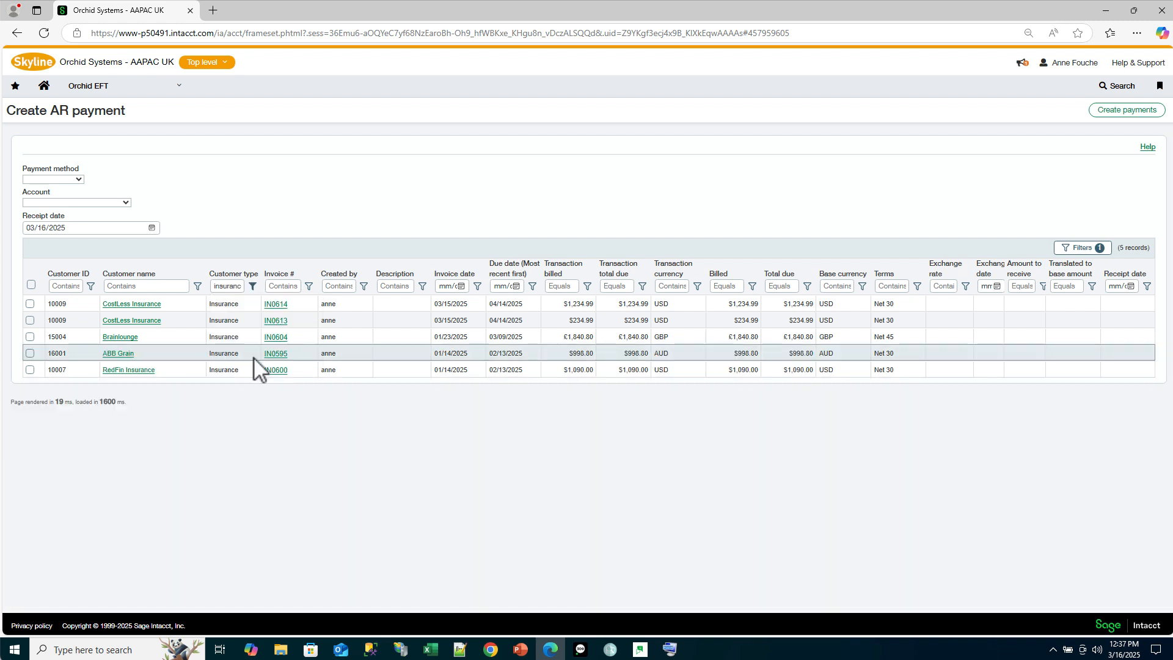
Set the AR payment's method to Record transfer and its account to 100_CHK--Demo Bank
left_click(126, 202)
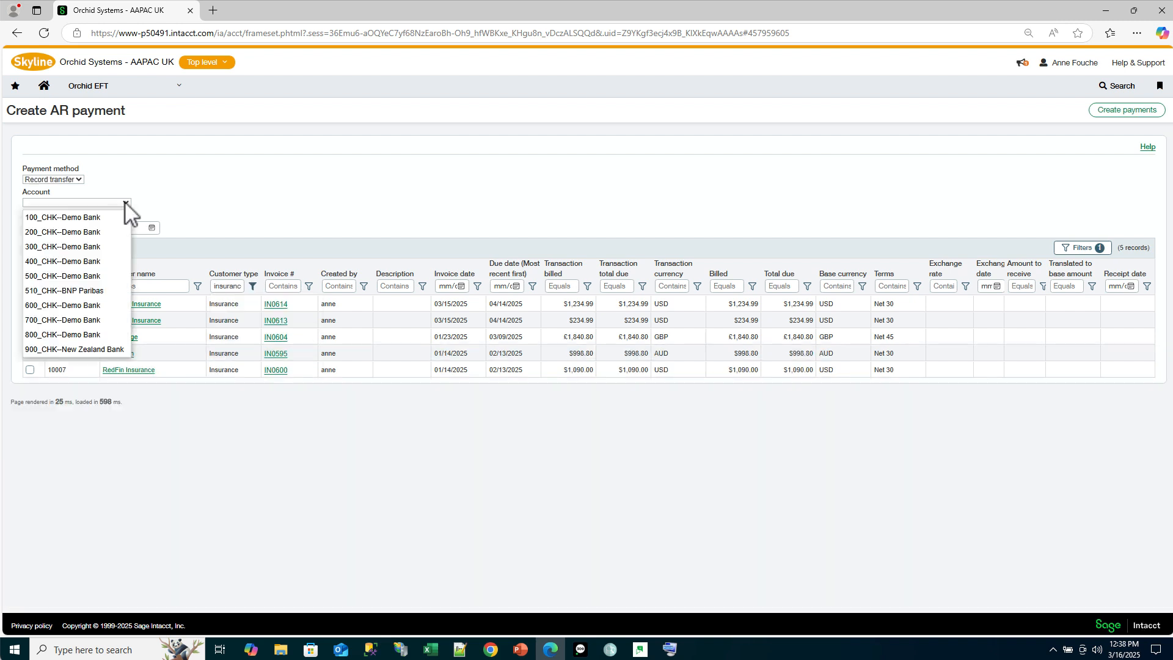
left_click(96, 217)
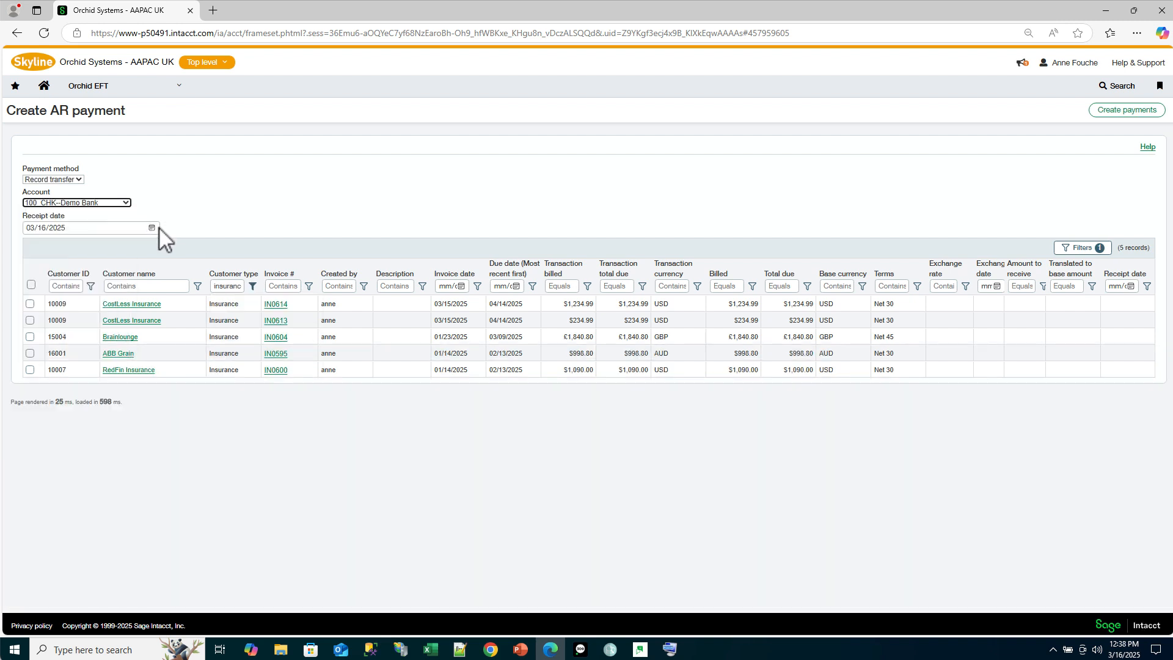